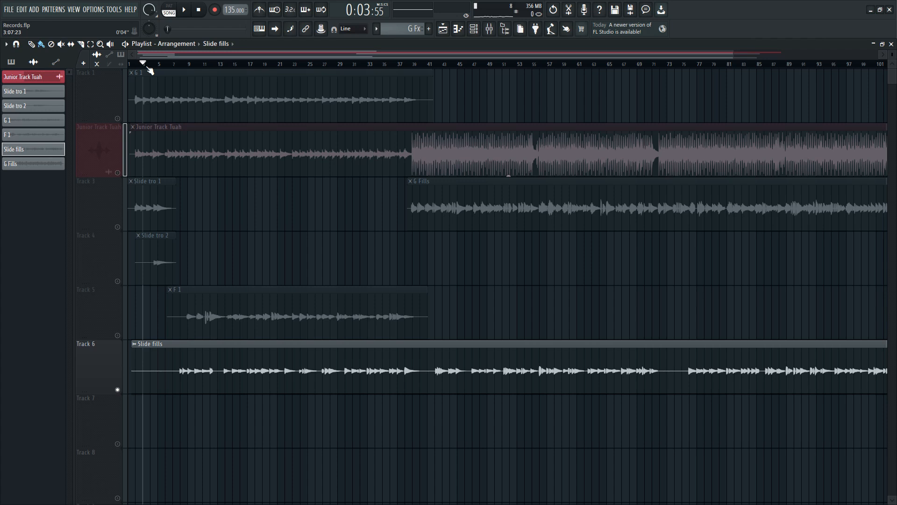
- Open the Slide fills clip from Track 6 in the Edison audio editor
right_click(134, 346)
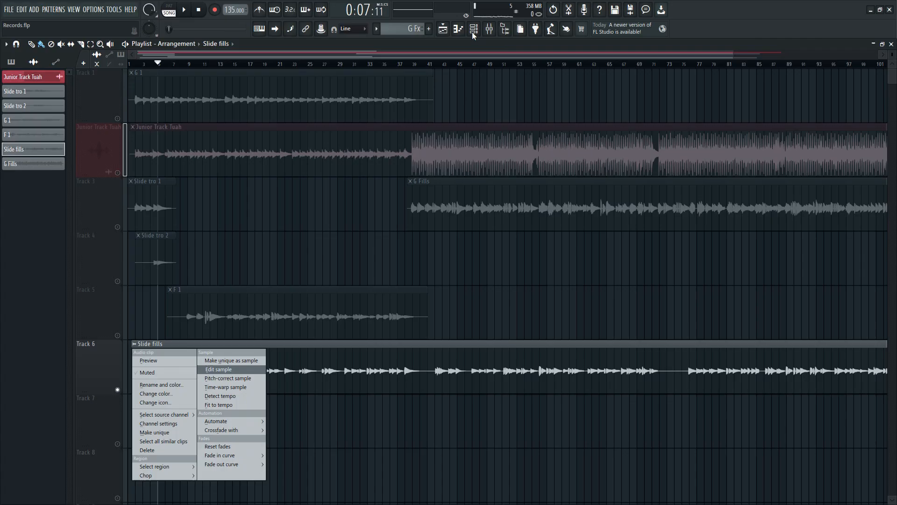
left_click(474, 30)
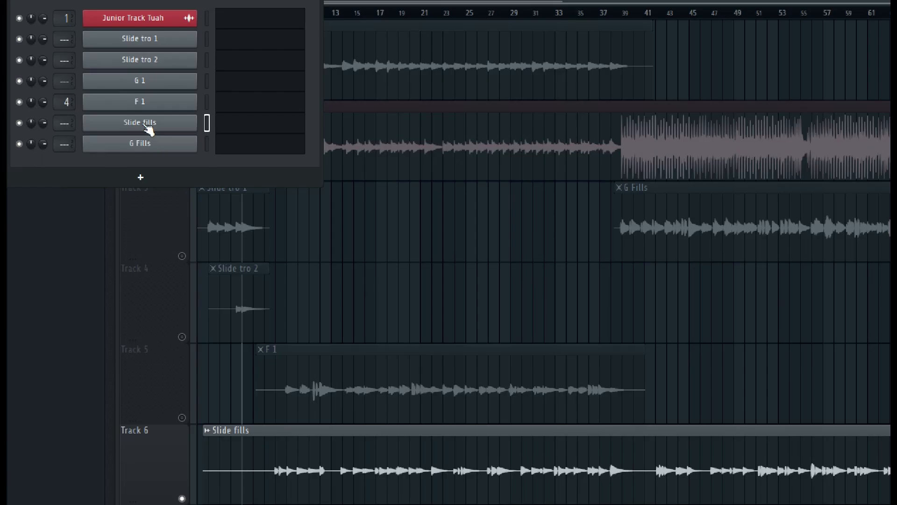
left_click(148, 123)
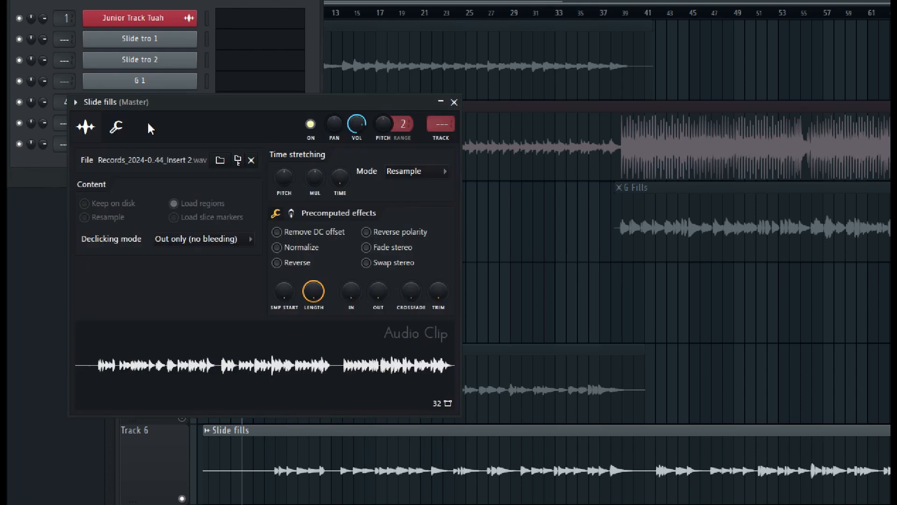
right_click(282, 368)
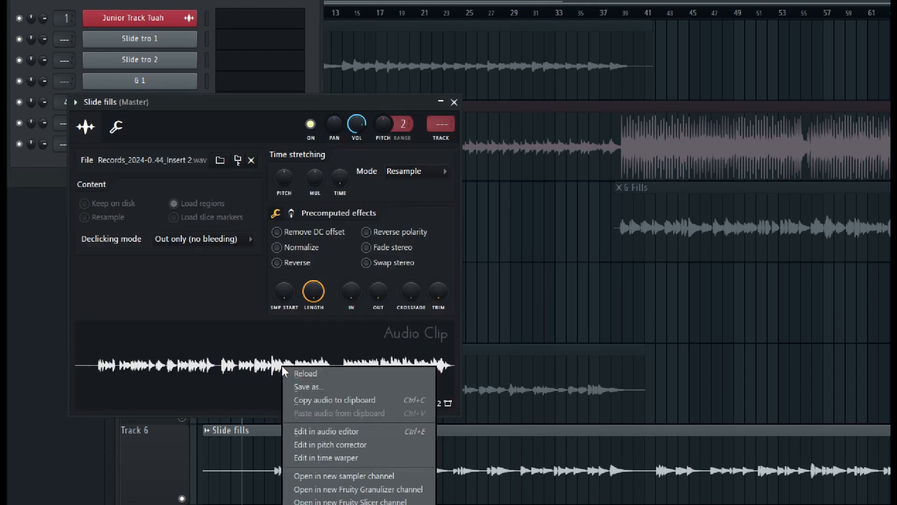
left_click(366, 435)
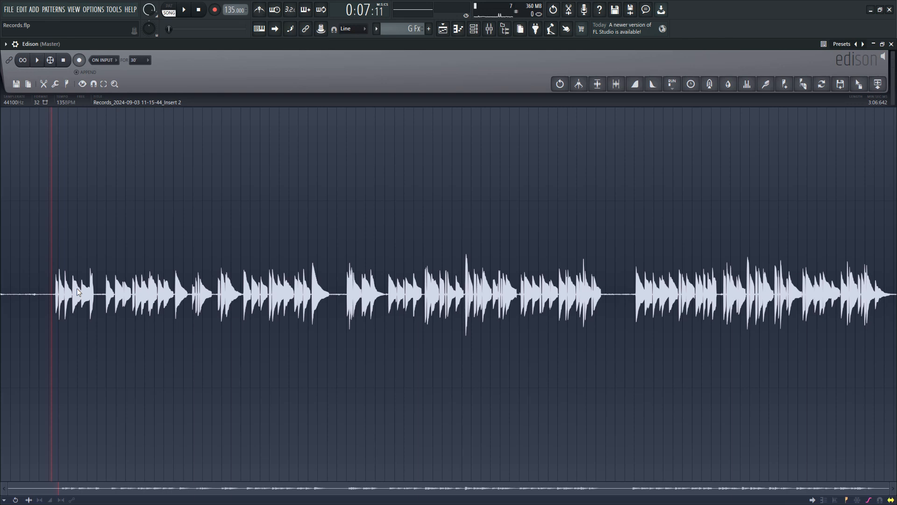
- Select the noise-only stretch before the first notes, from about 4.0 s to 9.0 s, and play it back
scroll(91, 306, "up", 5)
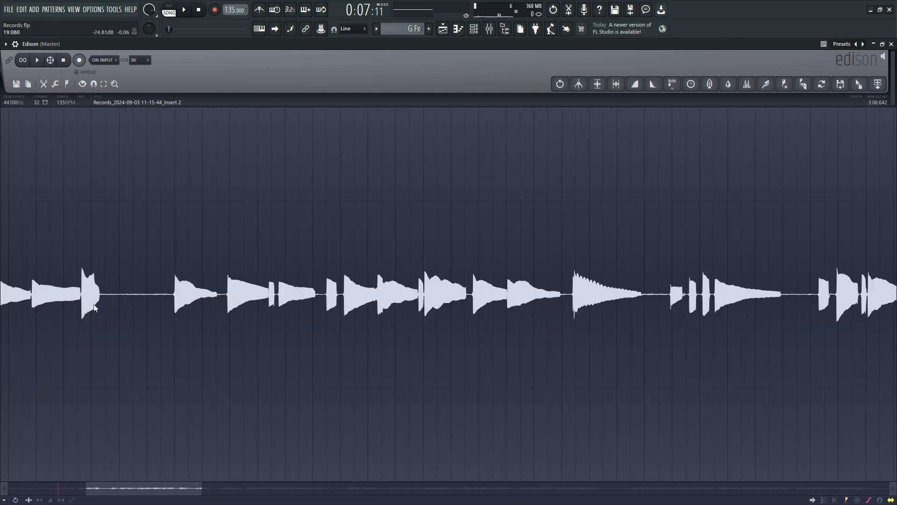
left_click_drag(160, 488, 81, 487)
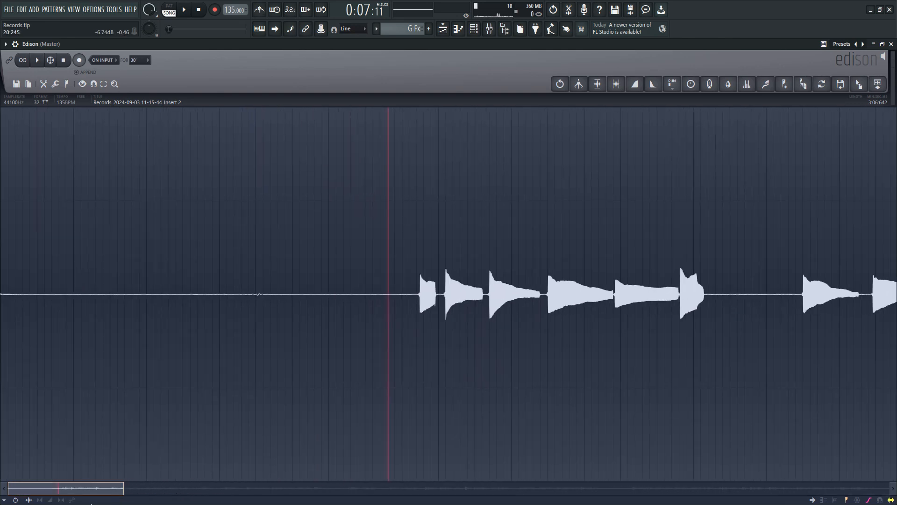
scroll(197, 393, "up", 2)
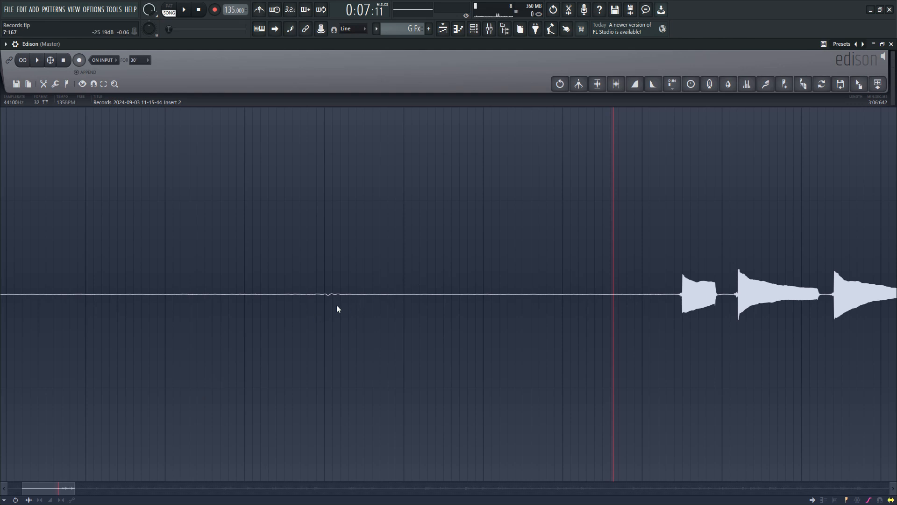
left_click(482, 298)
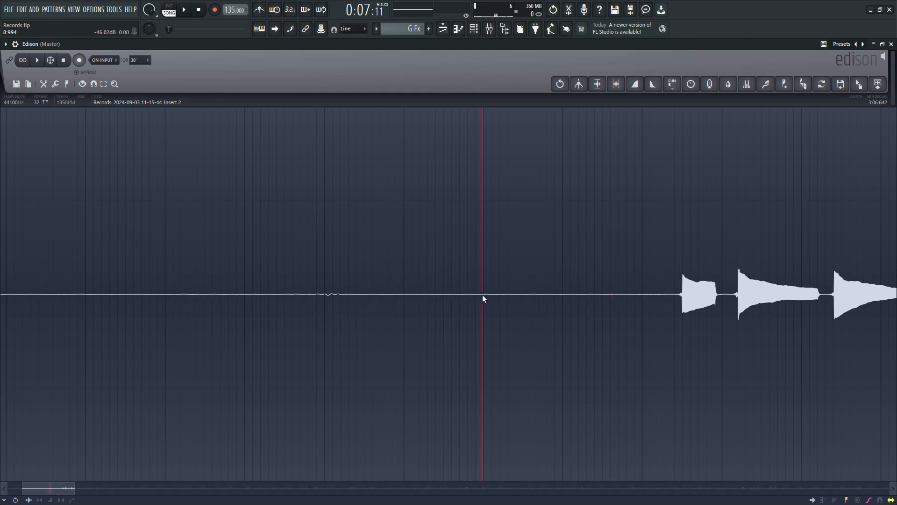
left_click_drag(483, 297, 99, 301)
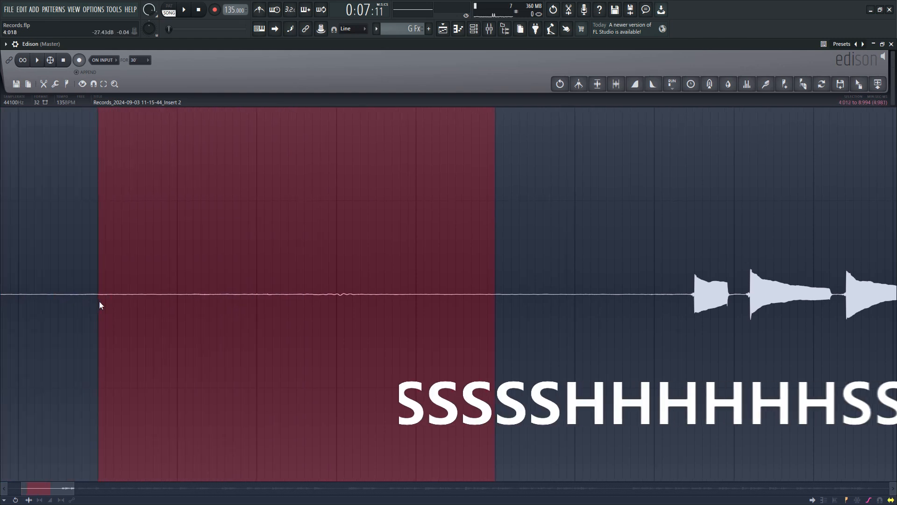
key("space")
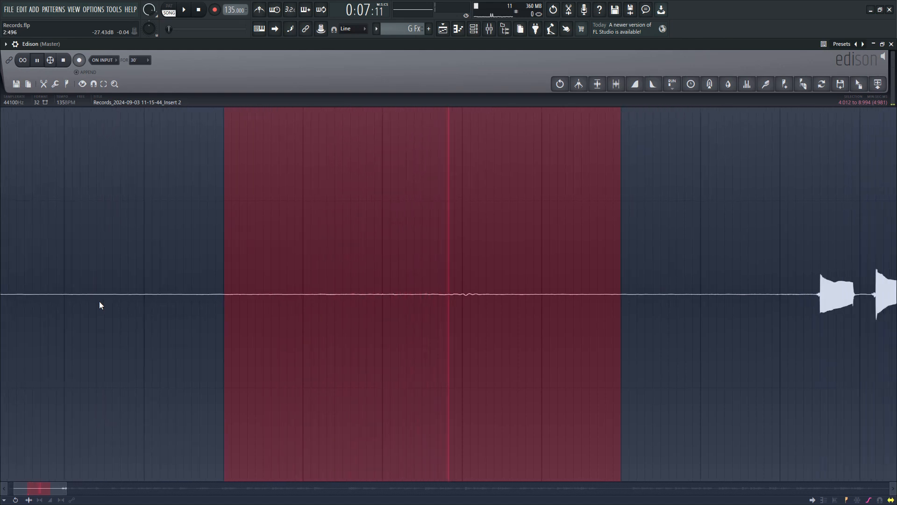
key("space")
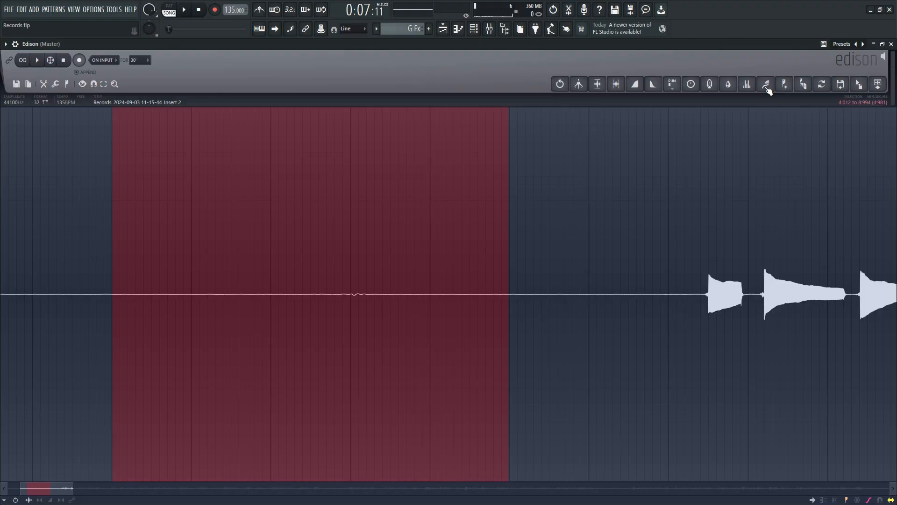
- Select the audio from just before the first notes, about 9.8 s, to the recording's end and open Clean up (denoise) for it
scroll(331, 308, "down", 5)
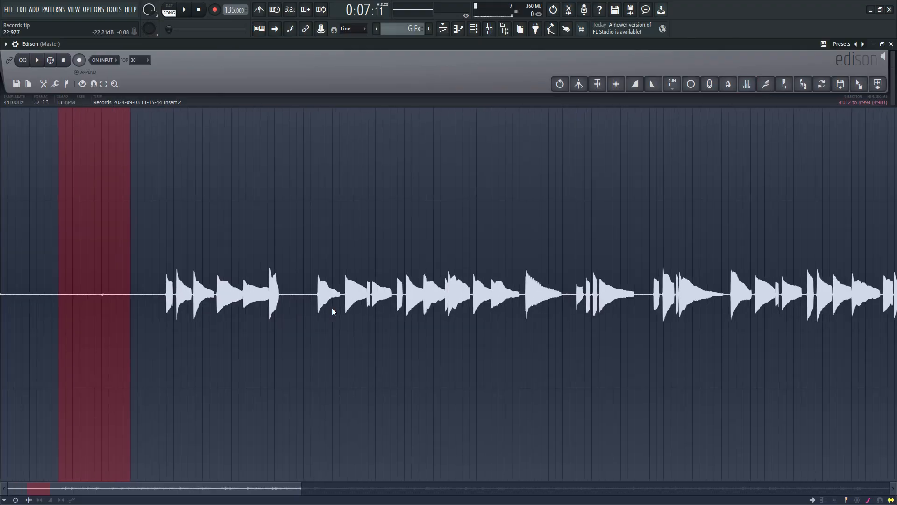
scroll(319, 317, "up", 5)
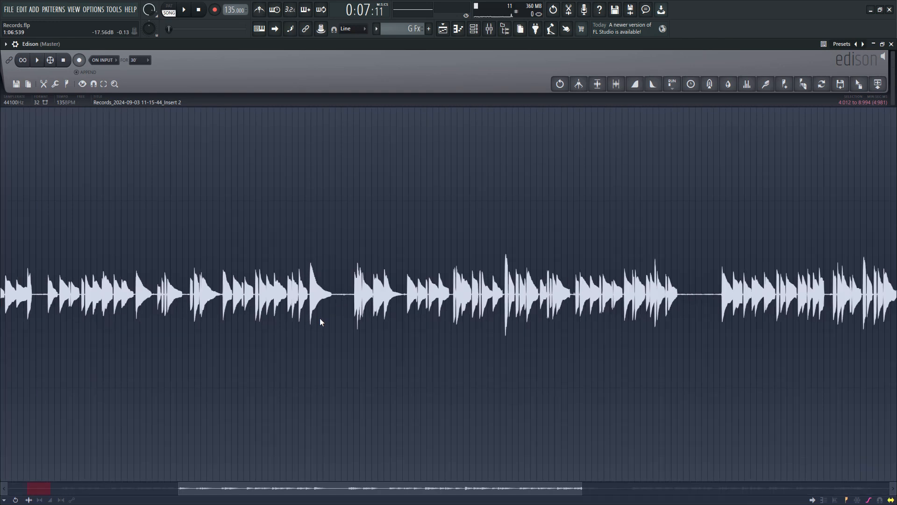
scroll(321, 332, "down", 3)
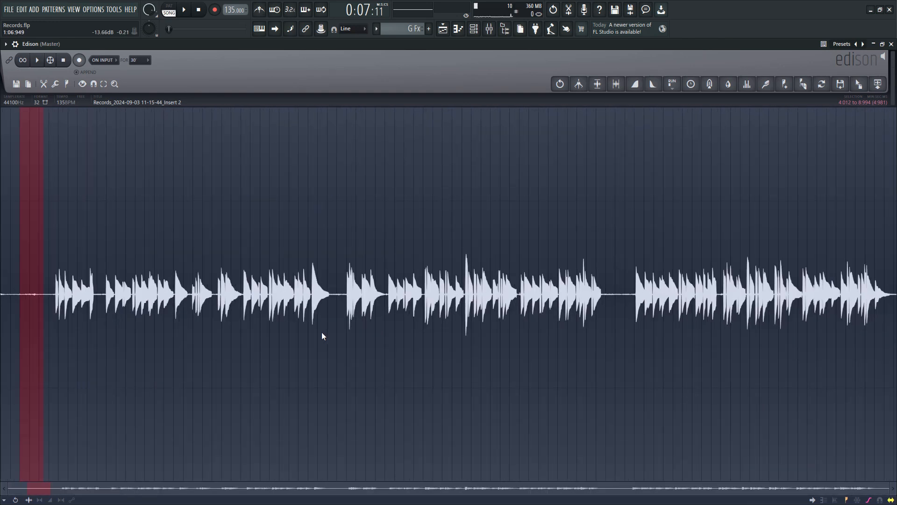
scroll(73, 303, "up", 4)
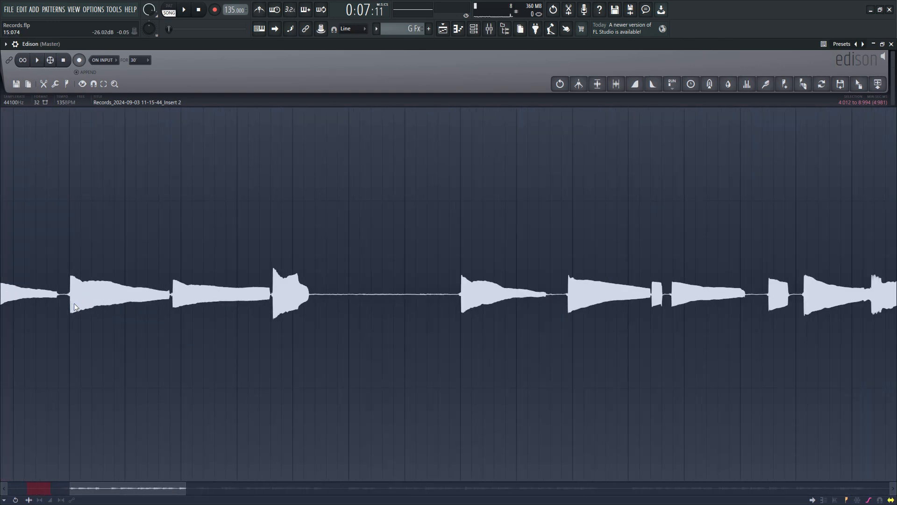
scroll(74, 304, "down", 5)
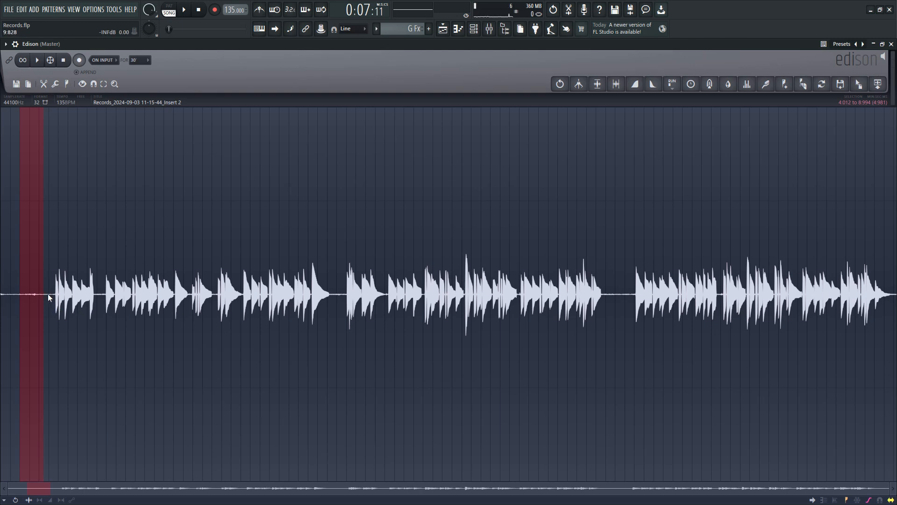
left_click_drag(48, 293, 896, 316)
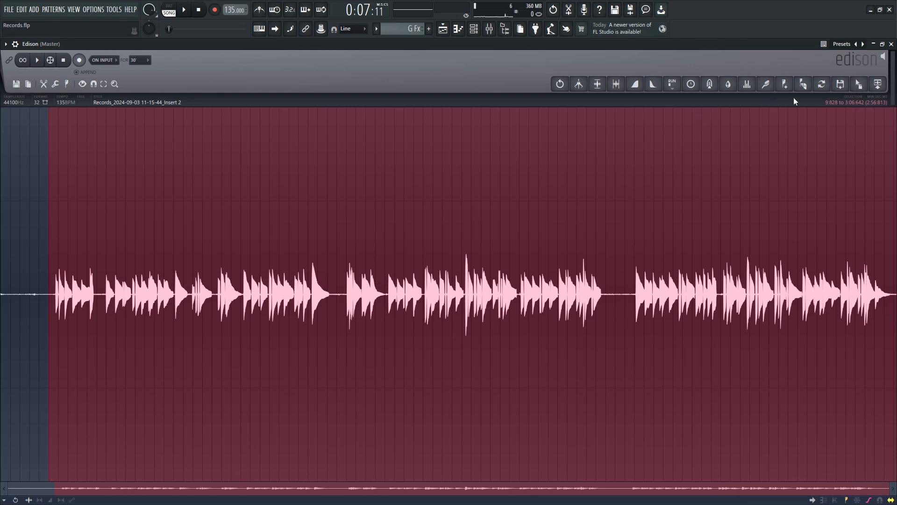
left_click(767, 87)
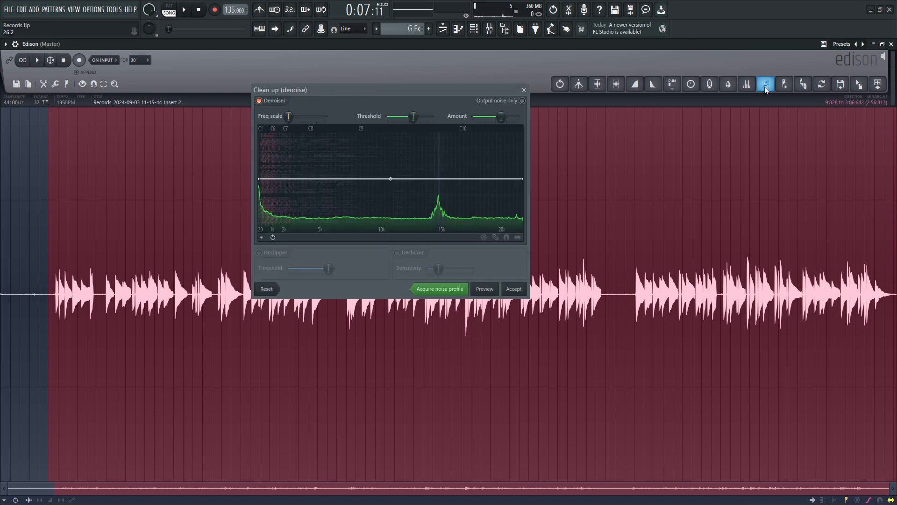
left_click_drag(392, 92, 391, 126)
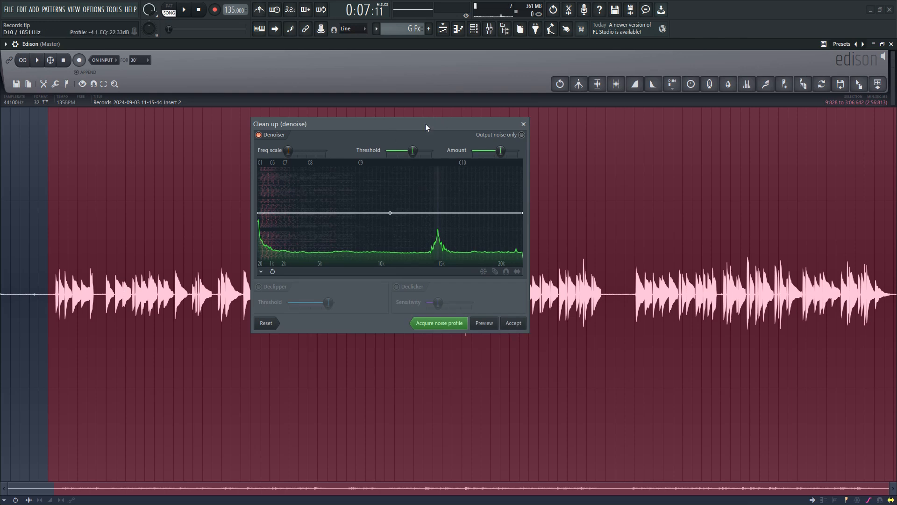
left_click_drag(426, 124, 485, 184)
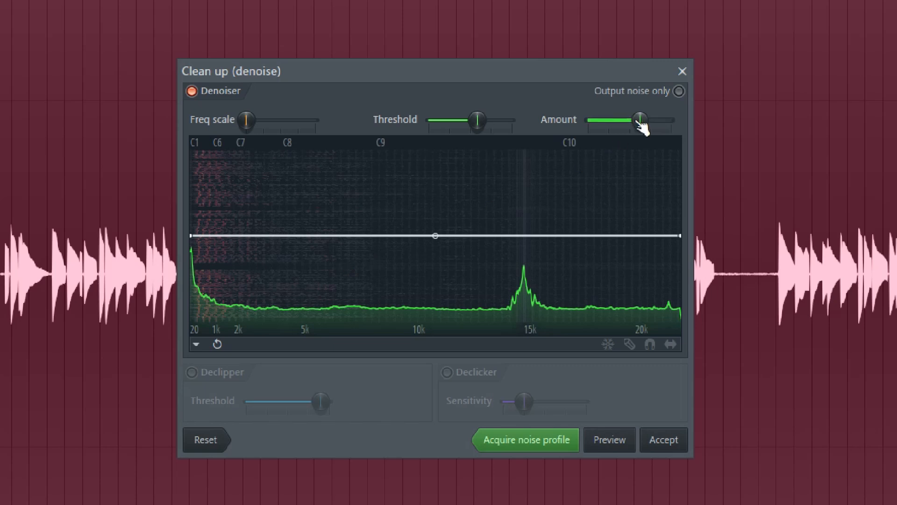
- Reset the denoiser's Threshold and Amount to their defaults and preview the cleaned audio
left_click_drag(641, 123, 628, 123)
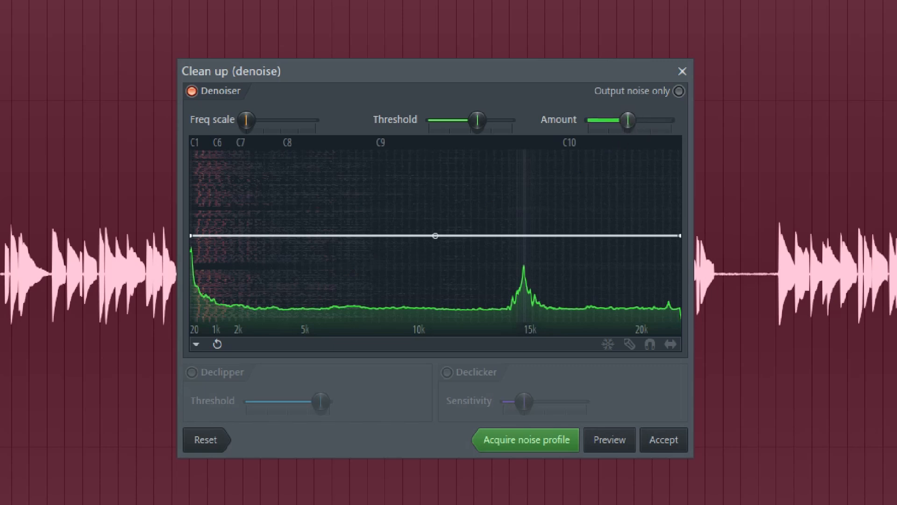
left_click(197, 440)
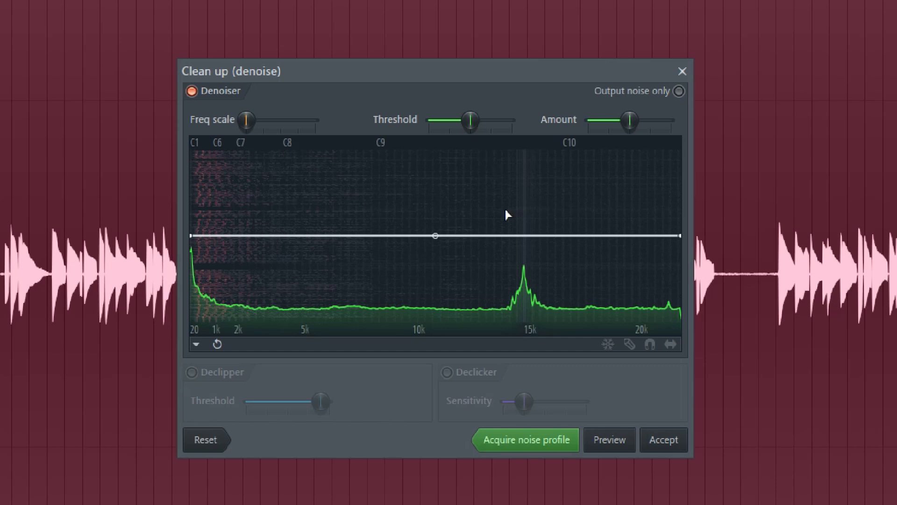
left_click(603, 443)
- Try a much higher denoiser Threshold and Amount and preview how strongly the audio is affected
left_click_drag(471, 123, 496, 120)
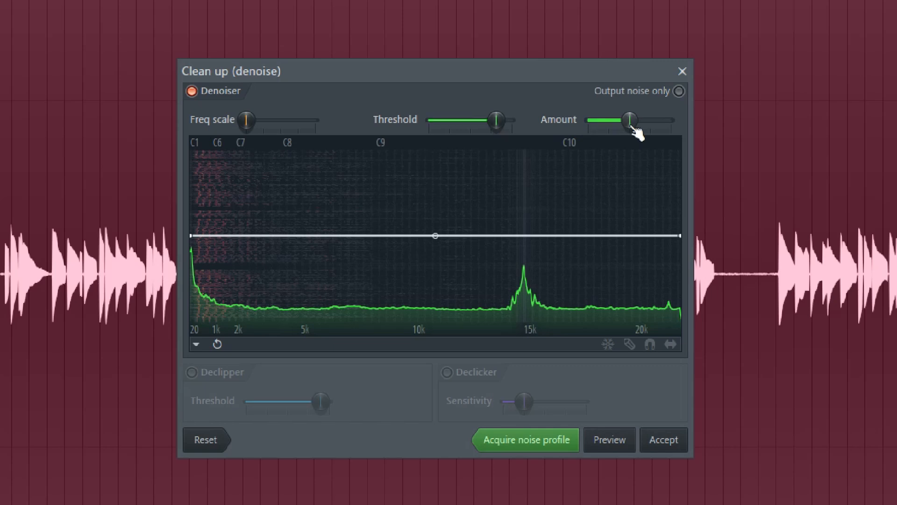
left_click_drag(630, 123, 657, 122)
left_click(618, 439)
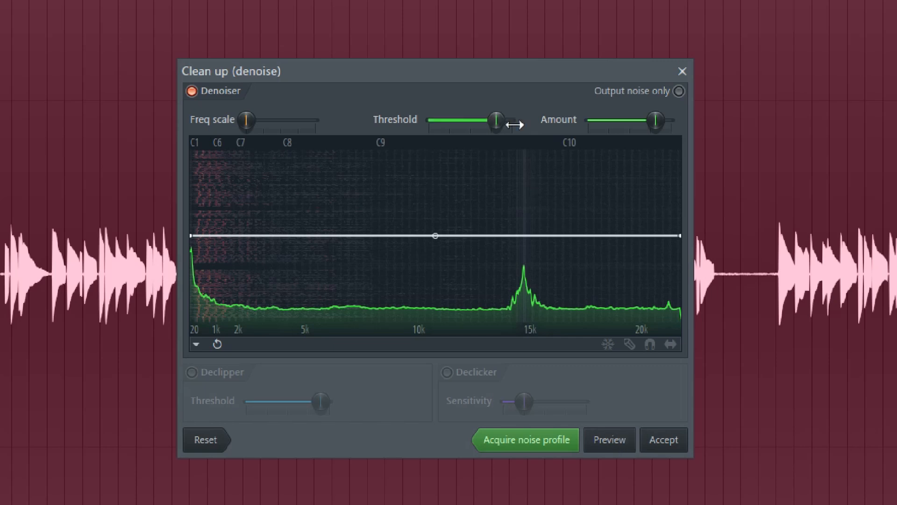
- Lower the denoiser's Threshold and Amount to just above the middle, and preview with Output noise only on and off
left_click_drag(498, 121, 485, 120)
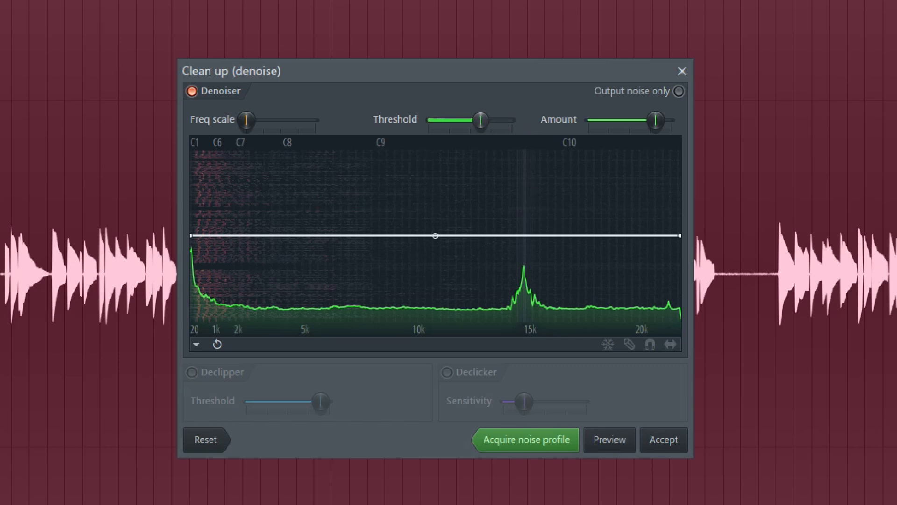
left_click_drag(656, 122, 634, 121)
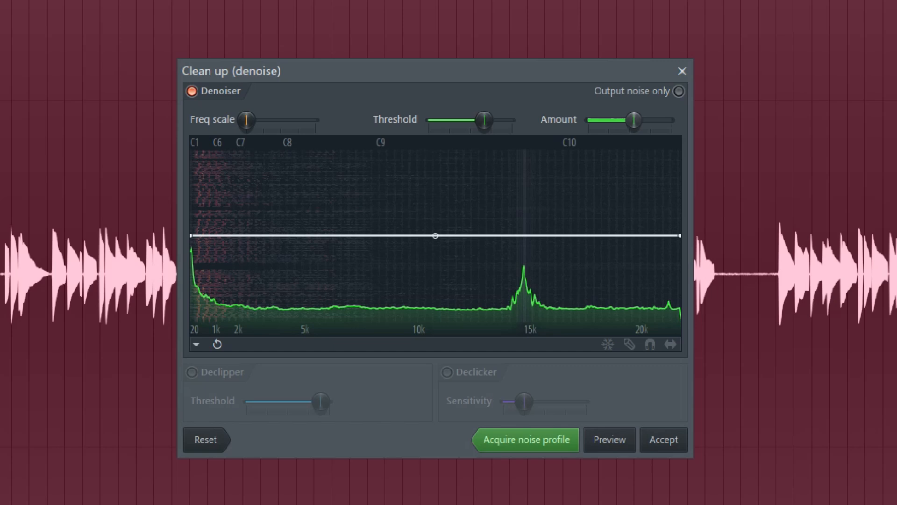
left_click(679, 91)
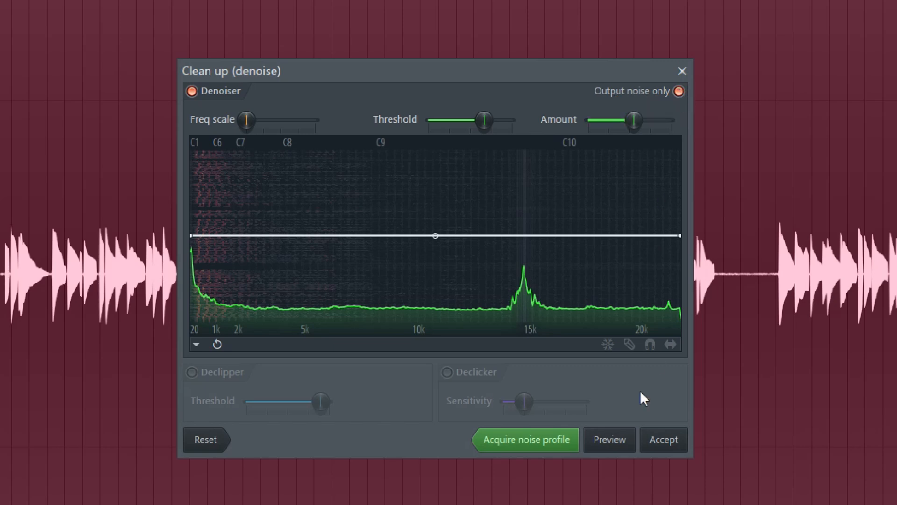
left_click(621, 446)
left_click(678, 91)
left_click(619, 438)
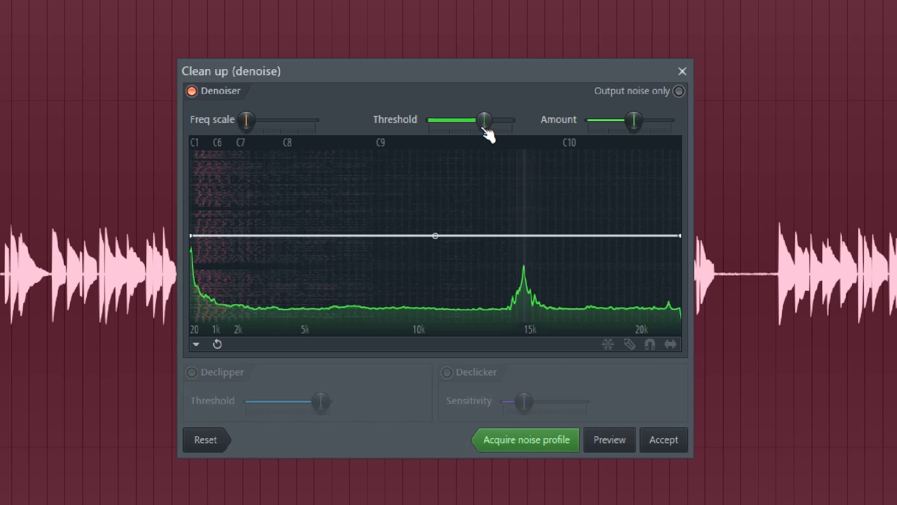
- Raise the denoiser's Amount slightly, preview the result and apply the clean-up to the selected audio
left_click_drag(484, 125, 484, 123)
left_click_drag(634, 124, 645, 124)
left_click(613, 441)
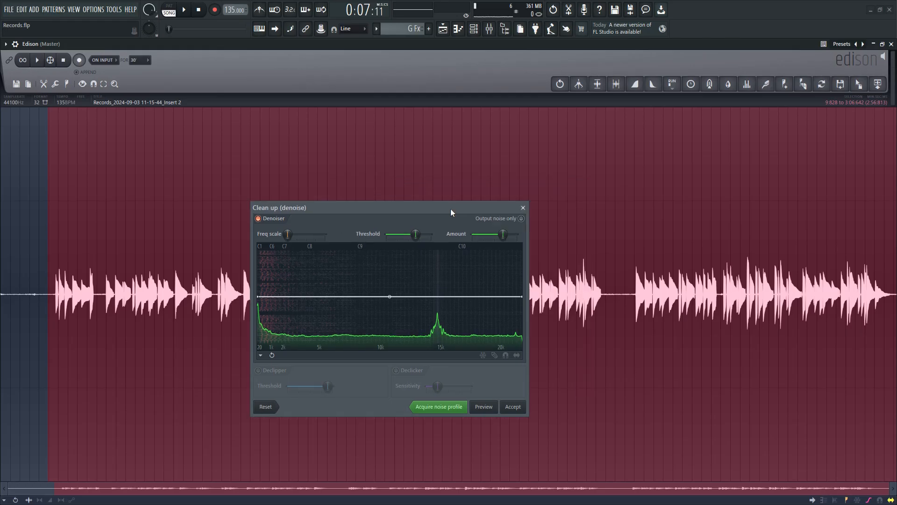
left_click_drag(451, 209, 304, 198)
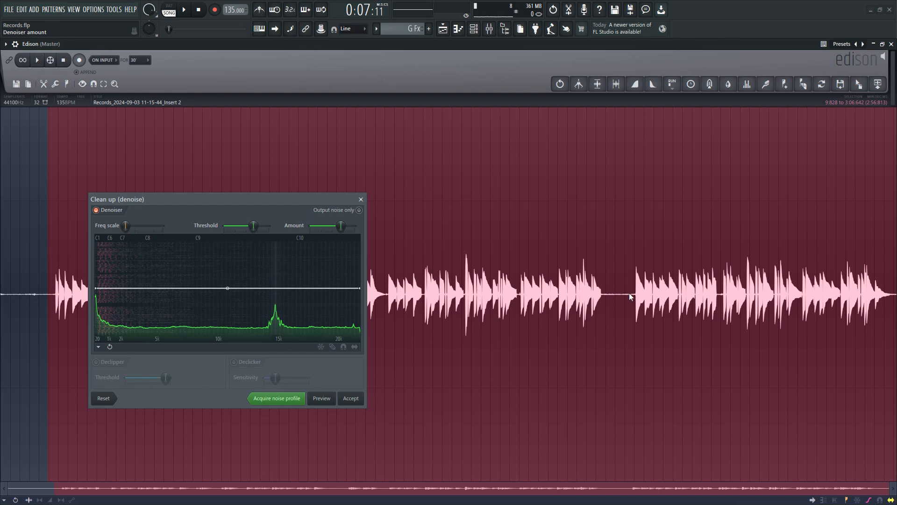
left_click_drag(297, 198, 552, 214)
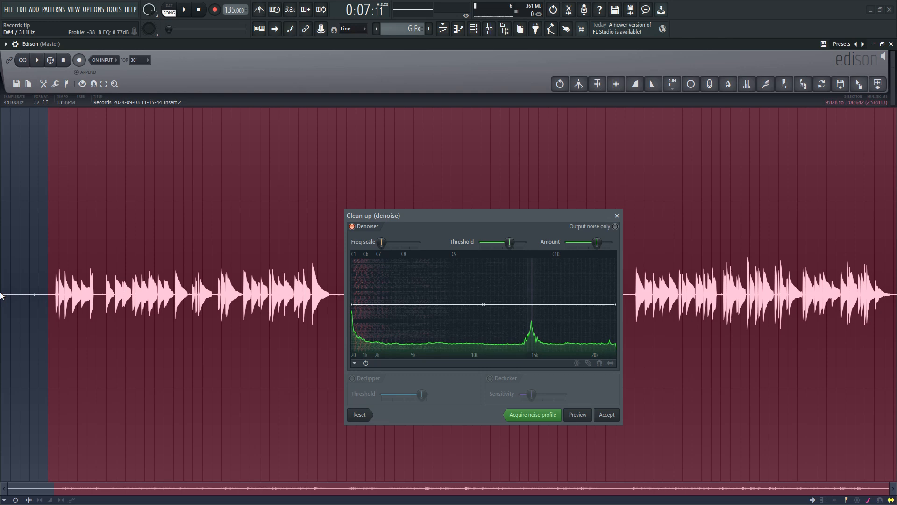
left_click_drag(459, 218, 458, 166)
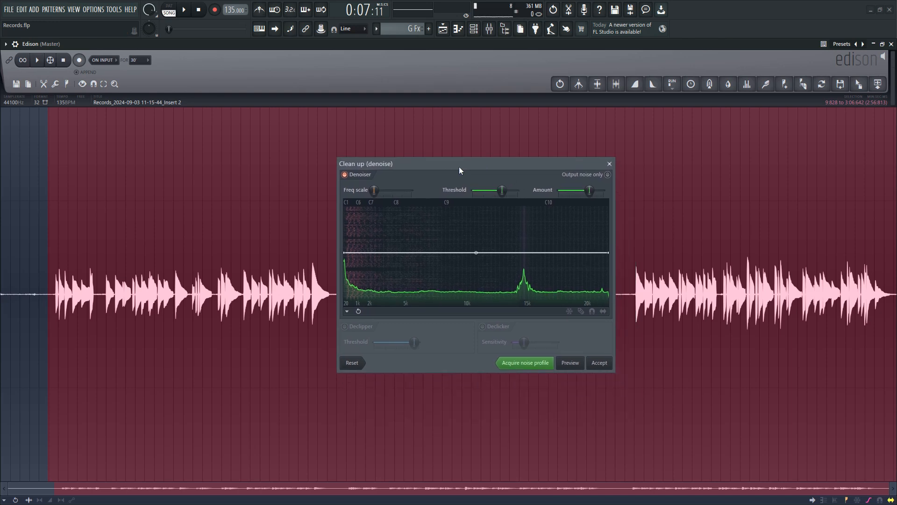
left_click(602, 364)
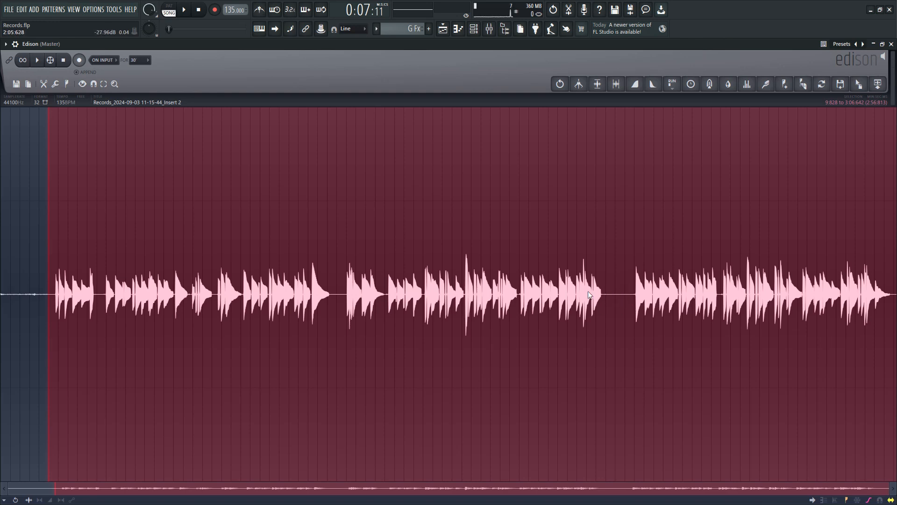
- Examine the denoised gaps between notes and compare them with the untreated opening of the recording
scroll(320, 314, "up", 5)
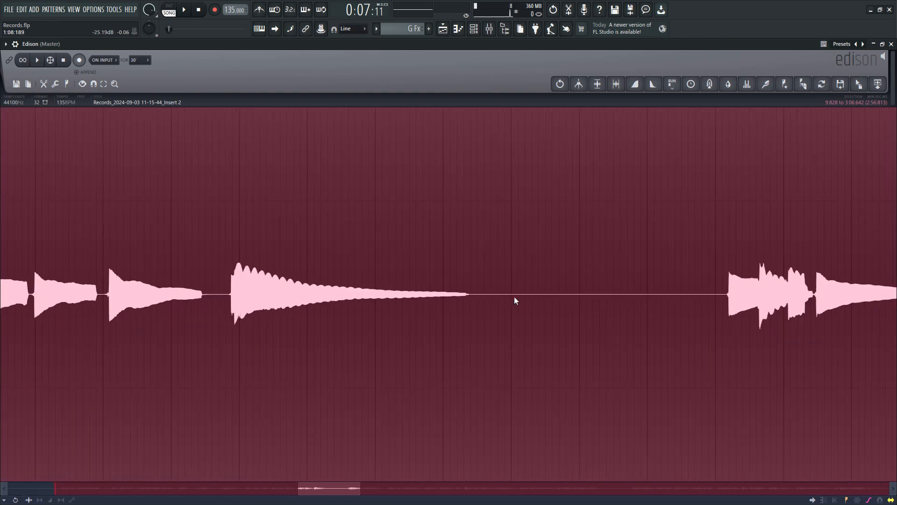
left_click_drag(335, 488, 42, 481)
scroll(525, 372, "down", 8)
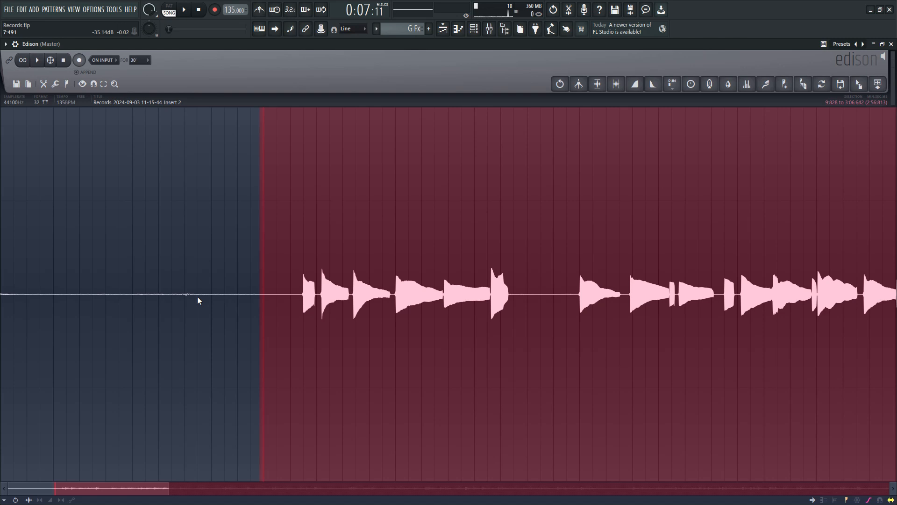
- Play the recording from its untreated opening through the first denoised notes to compare the noise
left_click(148, 292)
key("space")
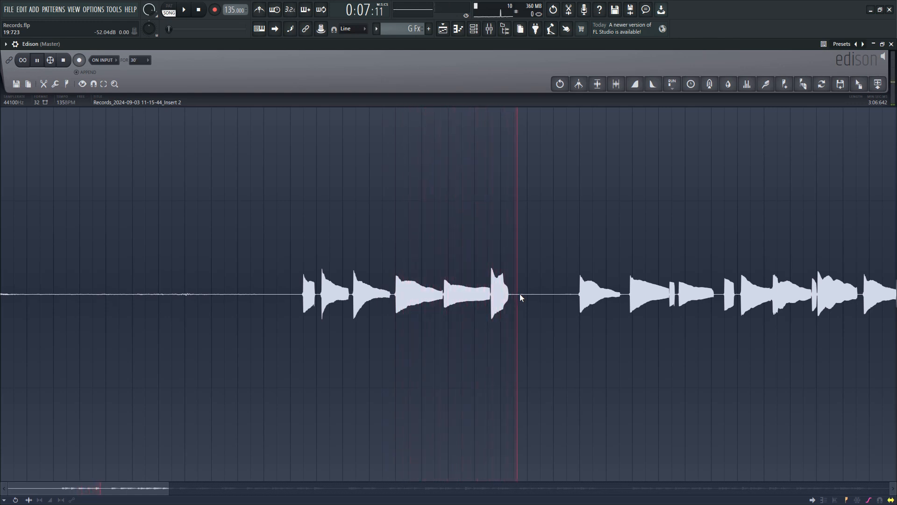
scroll(502, 286, "down", 5)
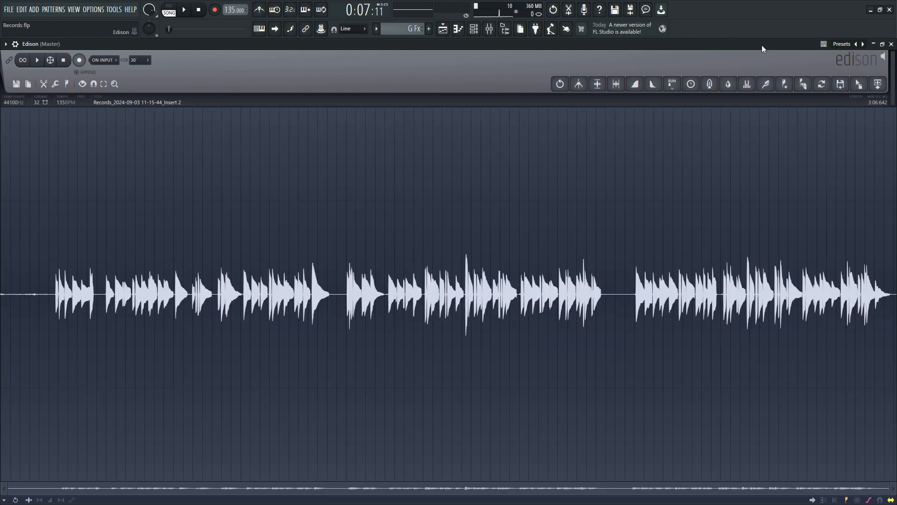
- Close the Slide fills channel settings, then shrink and reposition the Edison window over the playlist
left_click(882, 45)
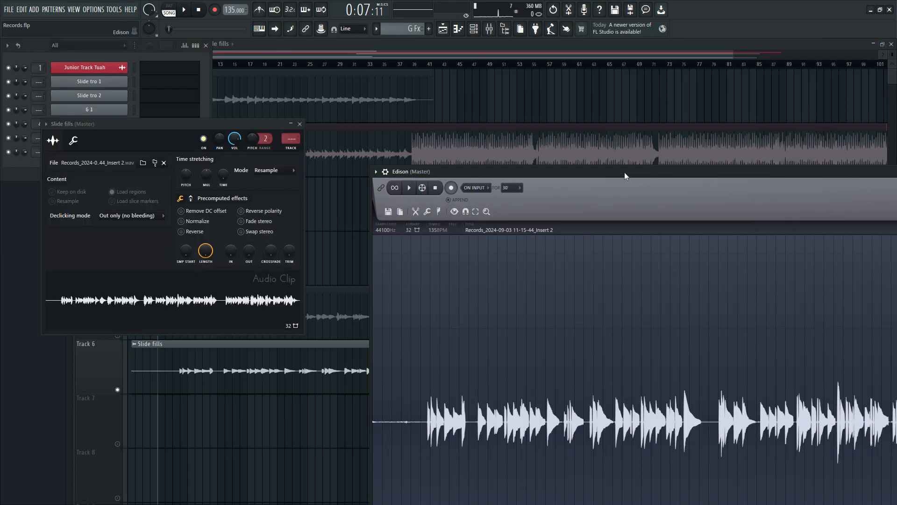
left_click(300, 124)
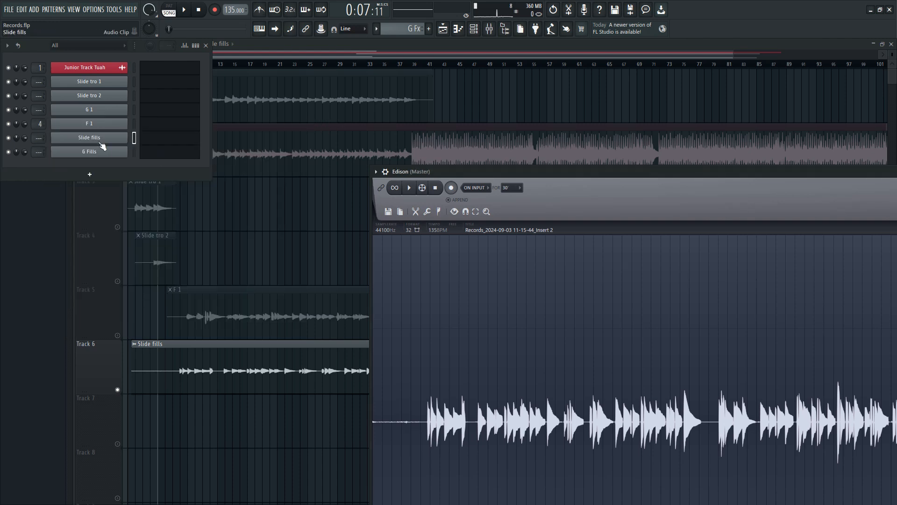
left_click(101, 142)
left_click(305, 126)
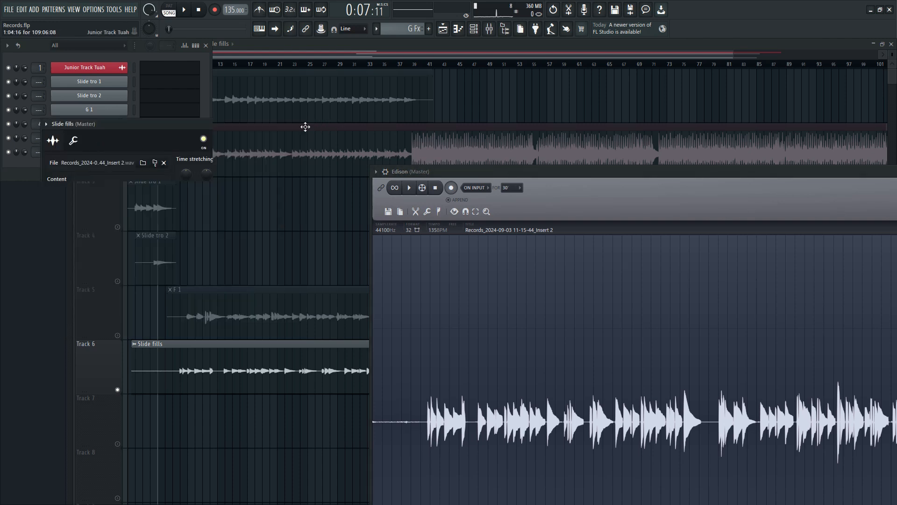
left_click_drag(541, 172, 296, 122)
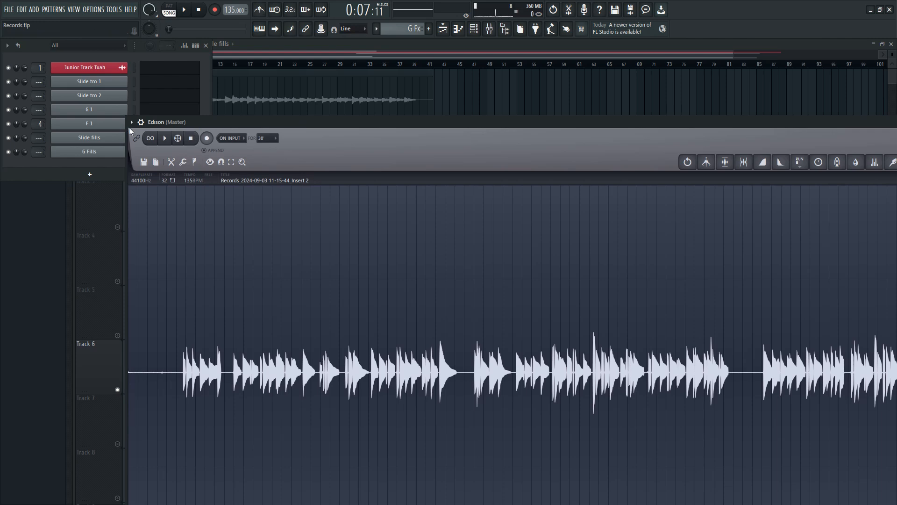
left_click_drag(131, 120, 564, 344)
left_click_drag(716, 349, 419, 103)
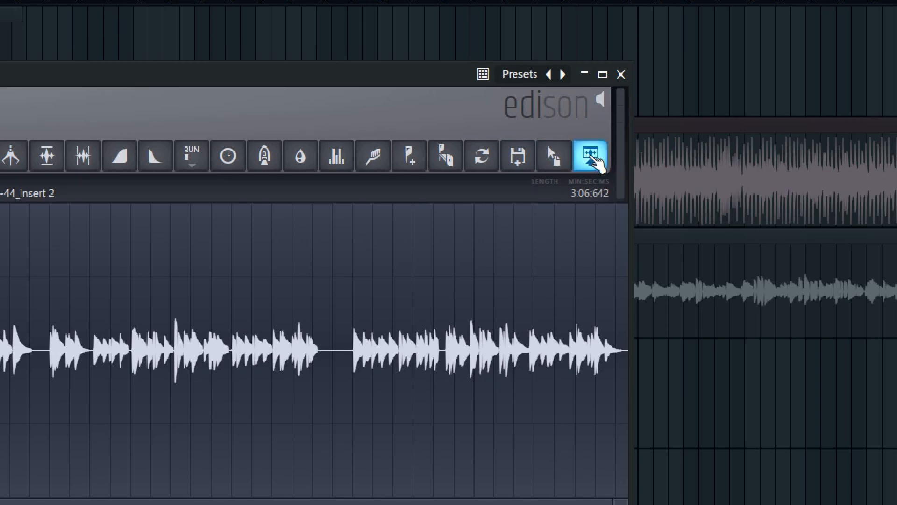
- Send the cleaned audio from Edison to the playlist as a new audio clip
left_click(591, 157)
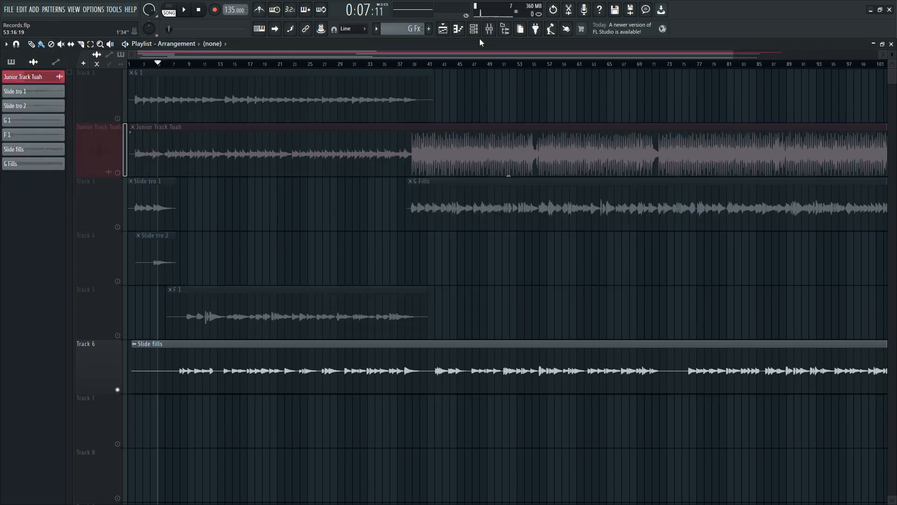
left_click(473, 28)
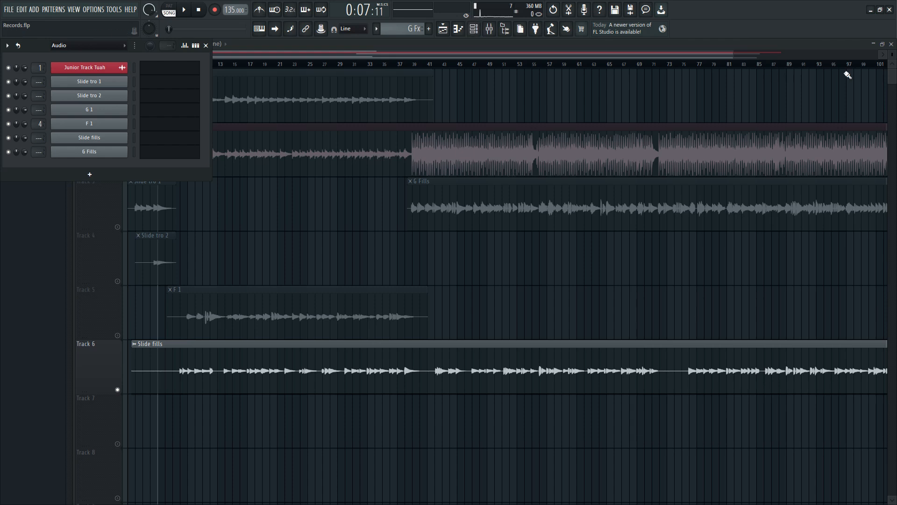
- Close the playlist and arrange the Slide fills channel settings beside the Edison window
left_click(892, 45)
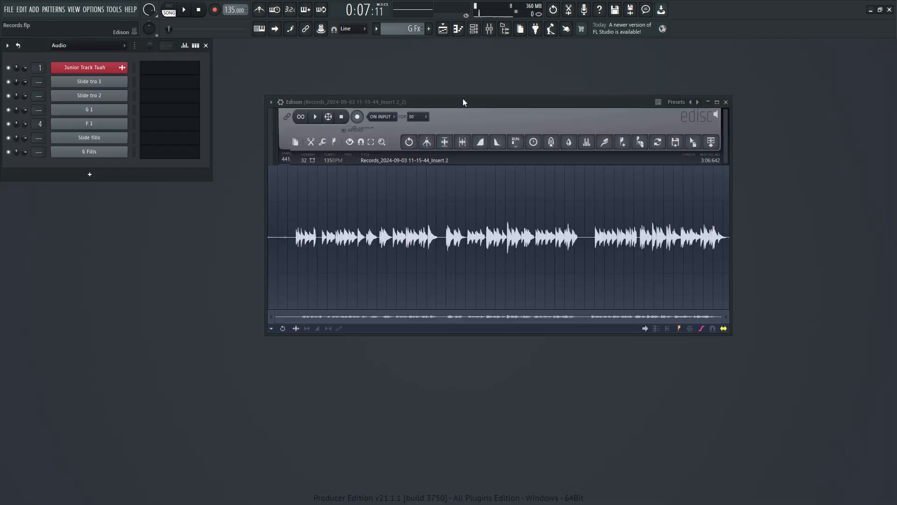
left_click_drag(463, 100, 530, 80)
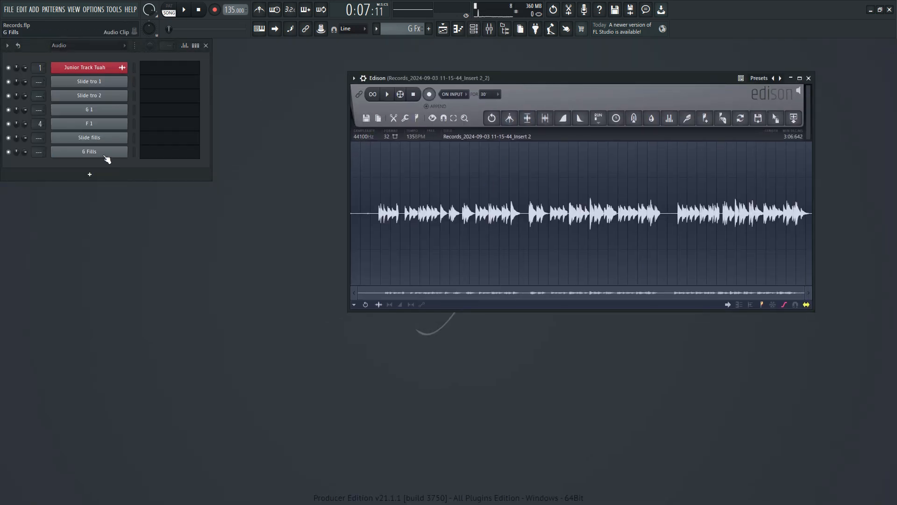
left_click(101, 141)
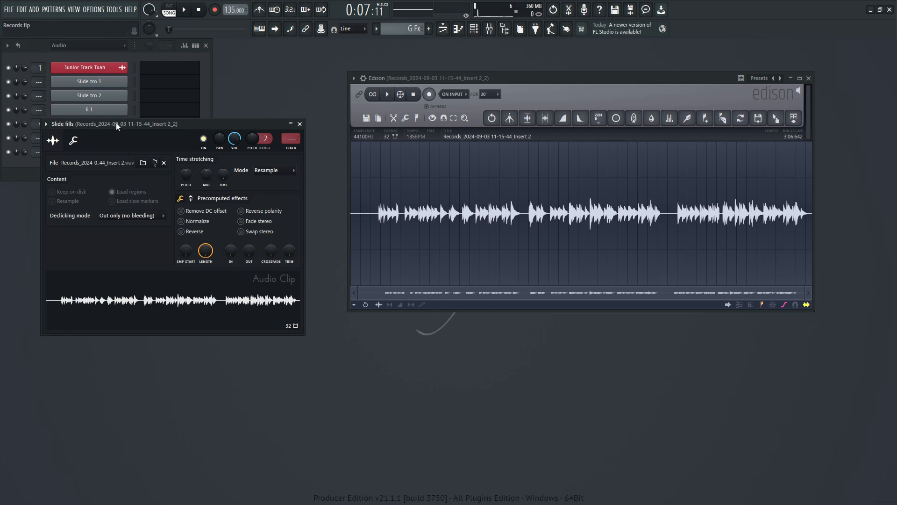
left_click_drag(116, 122, 565, 242)
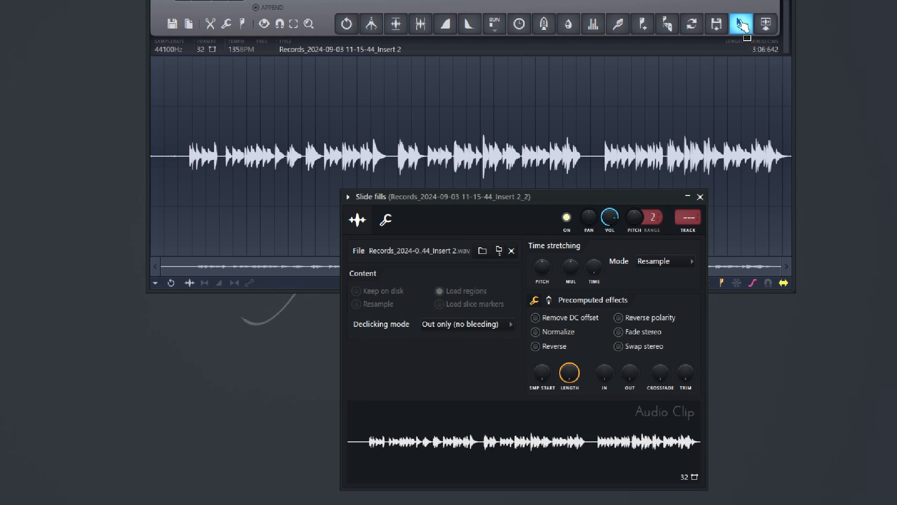
- Replace the Slide fills channel's sample with the cleaned audio from Edison
left_click(742, 27)
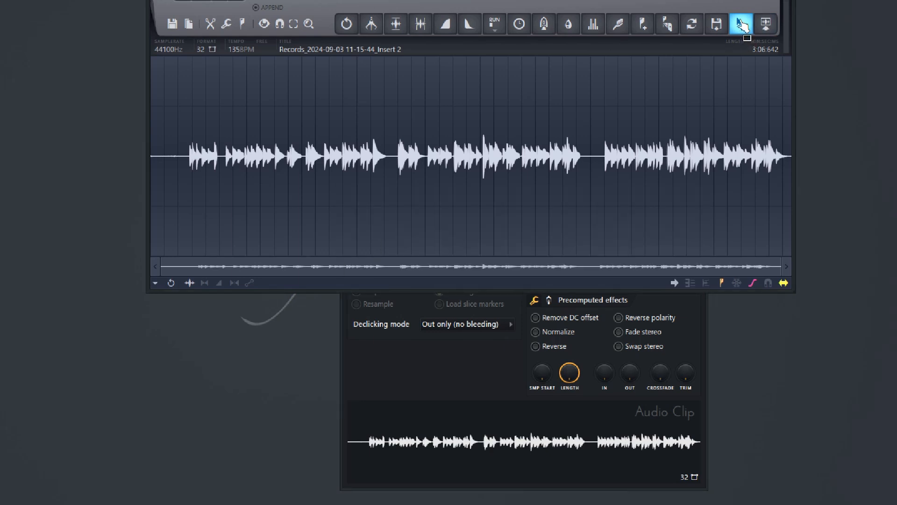
left_click_drag(741, 25, 729, 504)
left_click_drag(326, 494, 505, 440)
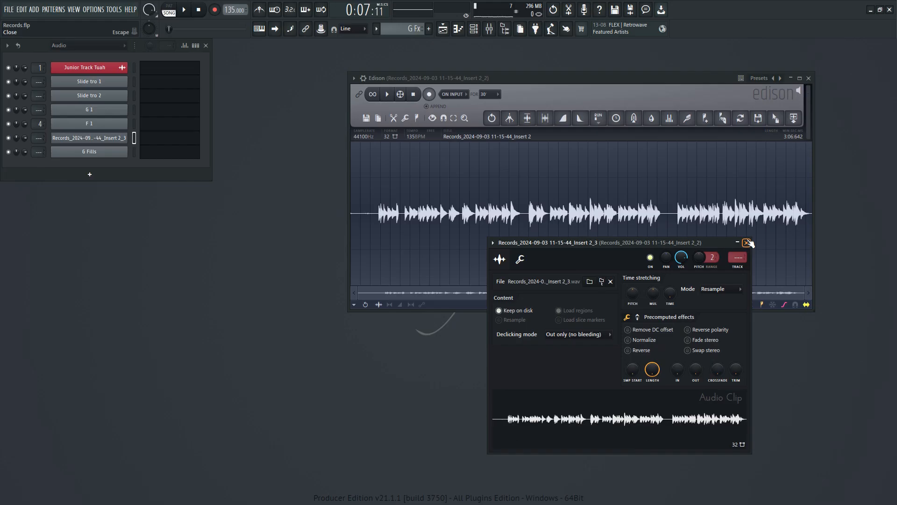
left_click(749, 243)
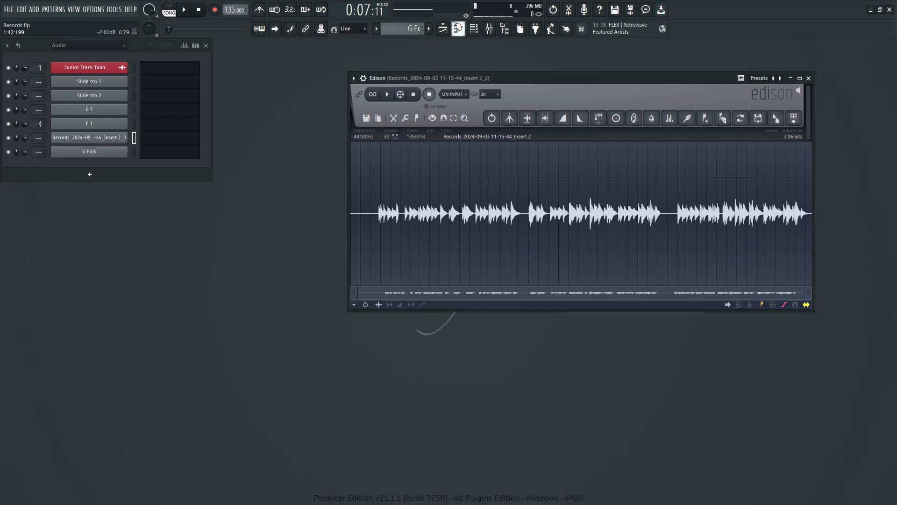
- Rename the replaced clip "Slide fill" with a teal color, and apply the same name and color to playlist Track 6
key("F5")
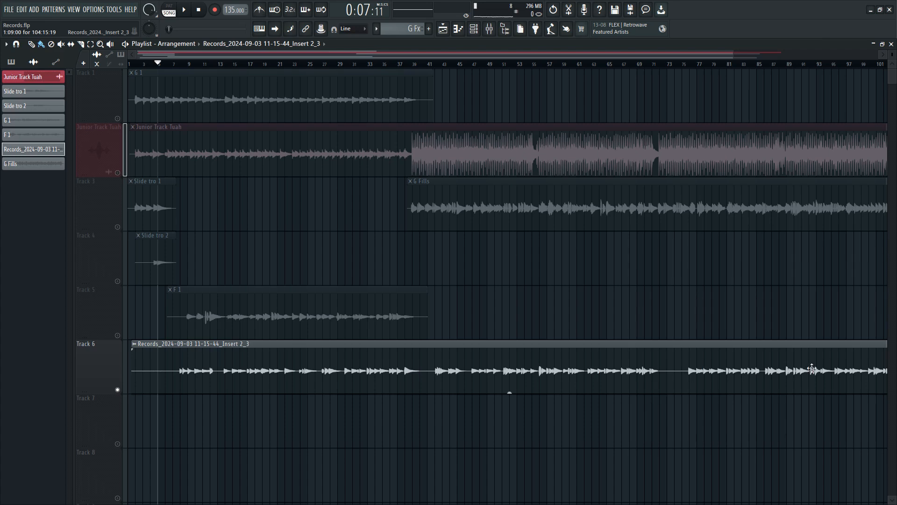
left_click(135, 345)
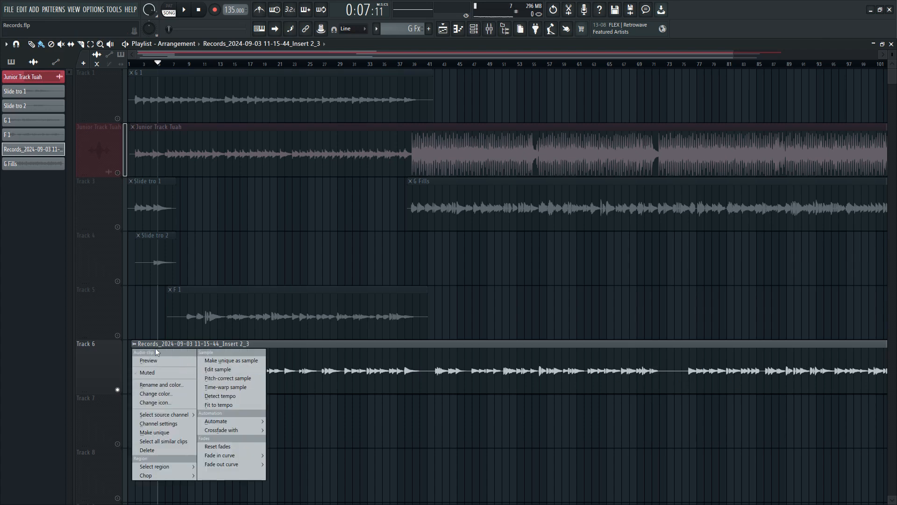
left_click(168, 385)
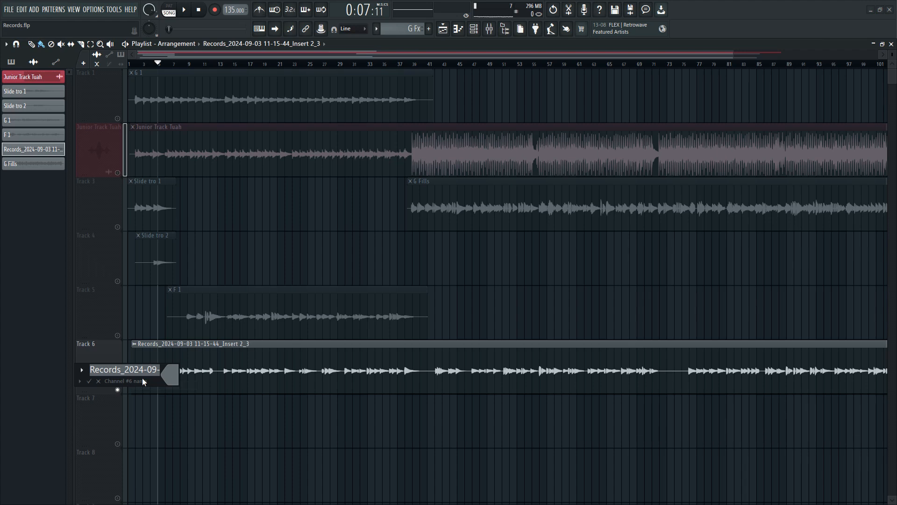
type("Slide fi")
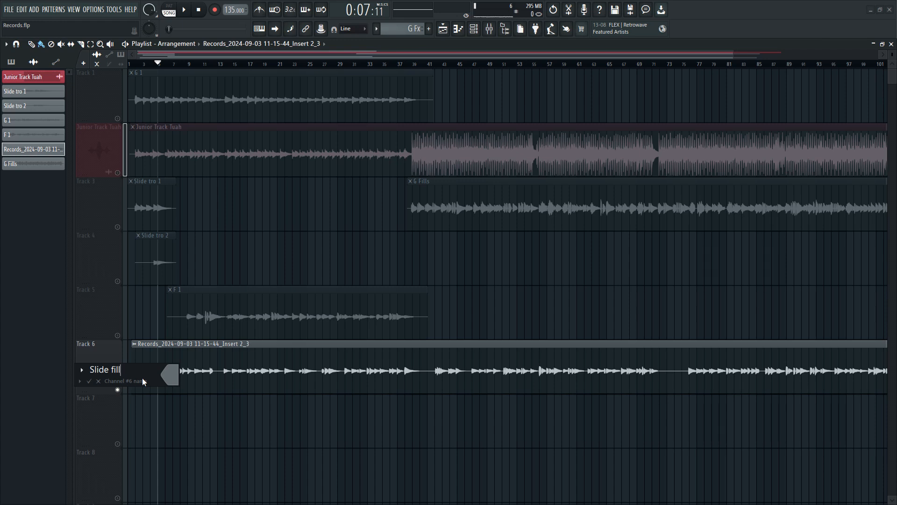
type("ll")
left_click(168, 375)
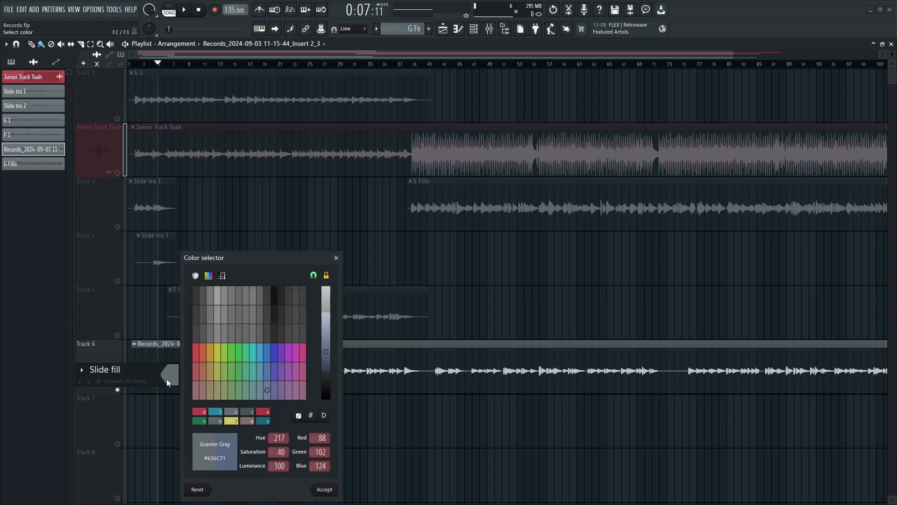
left_click(259, 356)
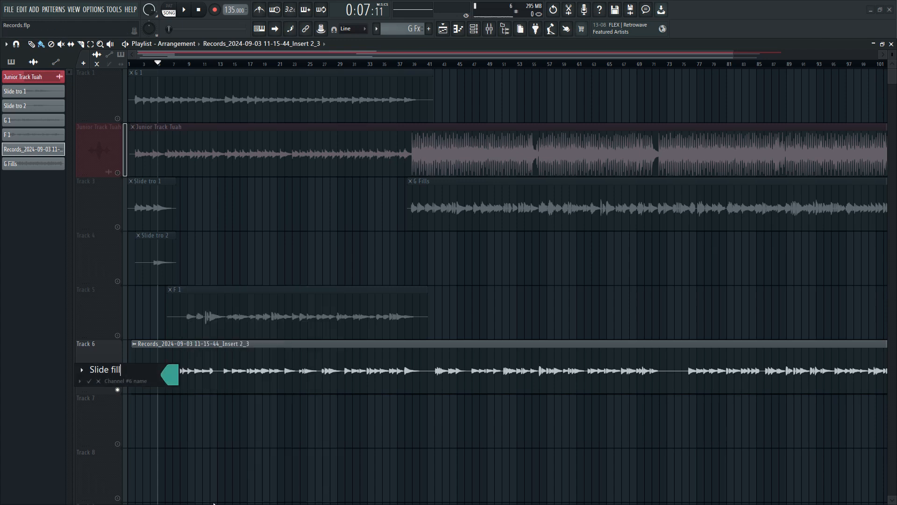
left_click(89, 380)
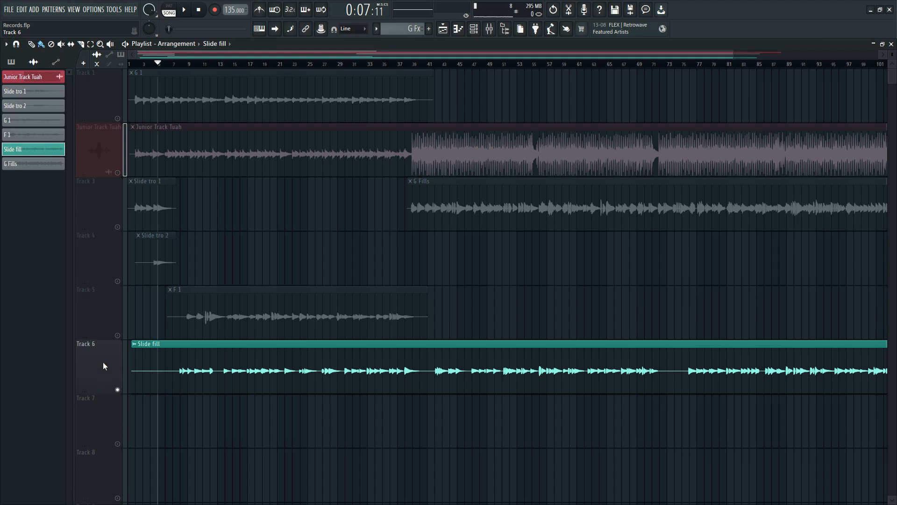
right_click(102, 366)
left_click(135, 295)
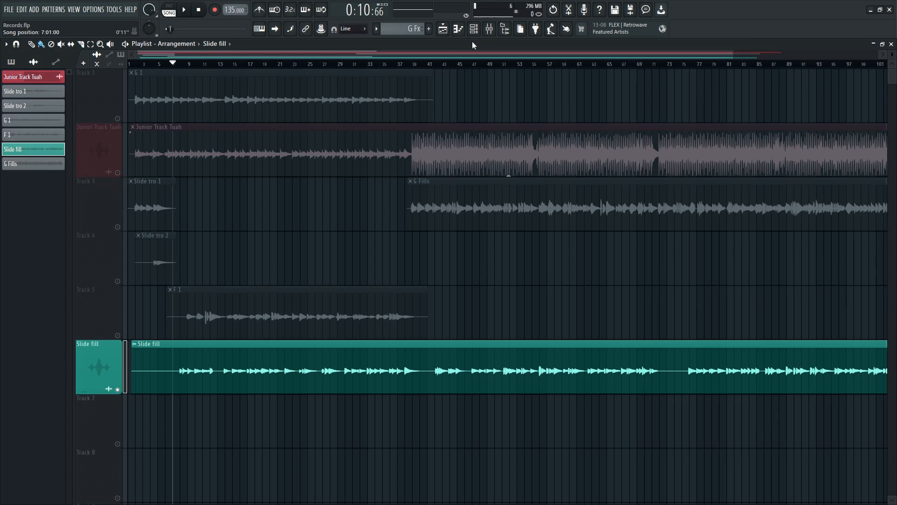
- Route the Slide fill channel to mixer track 4
left_click(473, 28)
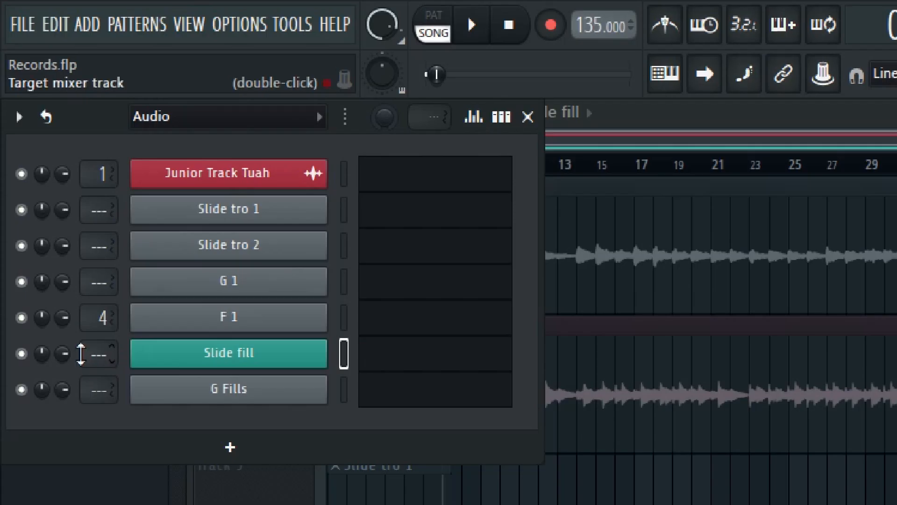
left_click_drag(85, 354, 86, 331)
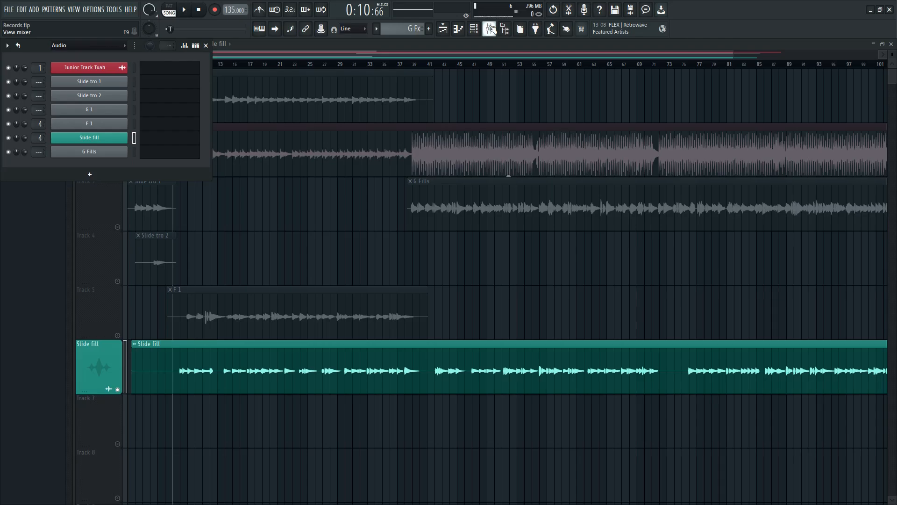
- Nudge the Pre Amp of Fruity Blood Overdrive on the G Fx mixer track slightly, and close the plugin and mixer
left_click(488, 29)
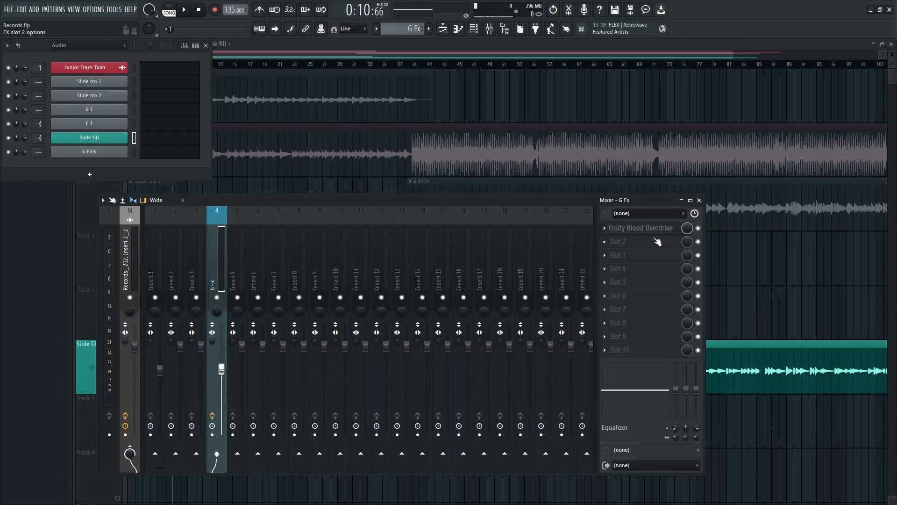
left_click(645, 228)
left_click_drag(462, 196, 453, 214)
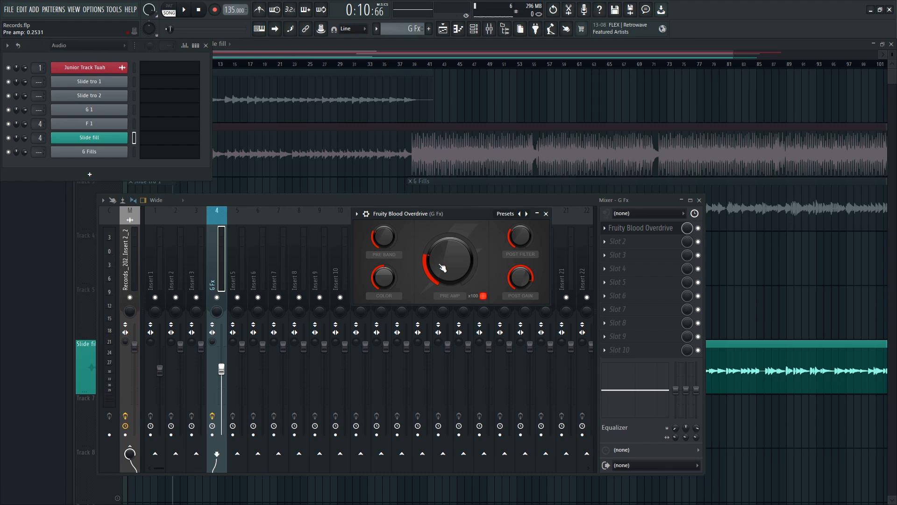
left_click_drag(442, 263, 443, 261)
left_click(546, 214)
left_click(699, 201)
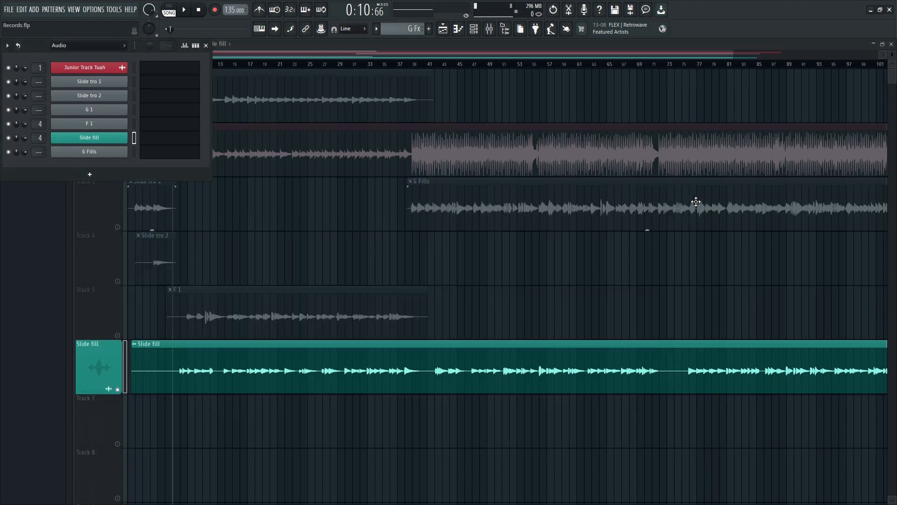
- Move the song position to the start of the Slide fill clip and listen to it through the overdrive
left_click(322, 57)
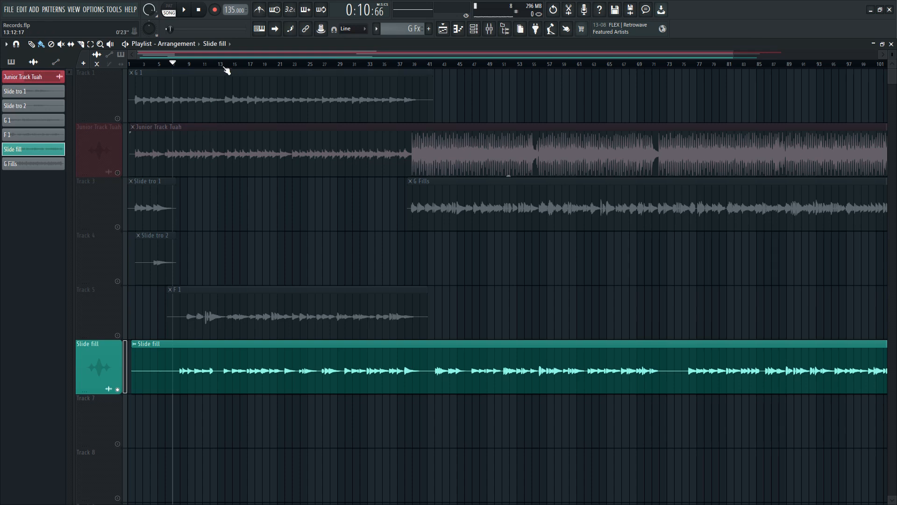
scroll(226, 70, "up", 2)
left_click_drag(893, 56, 893, 51)
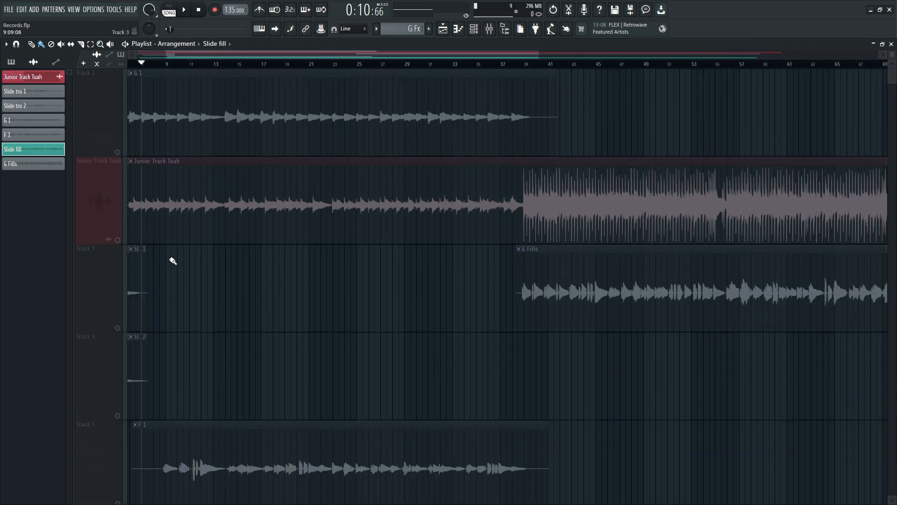
scroll(187, 260, "down", 5)
scroll(201, 253, "up", 2)
left_click_drag(223, 57, 106, 78)
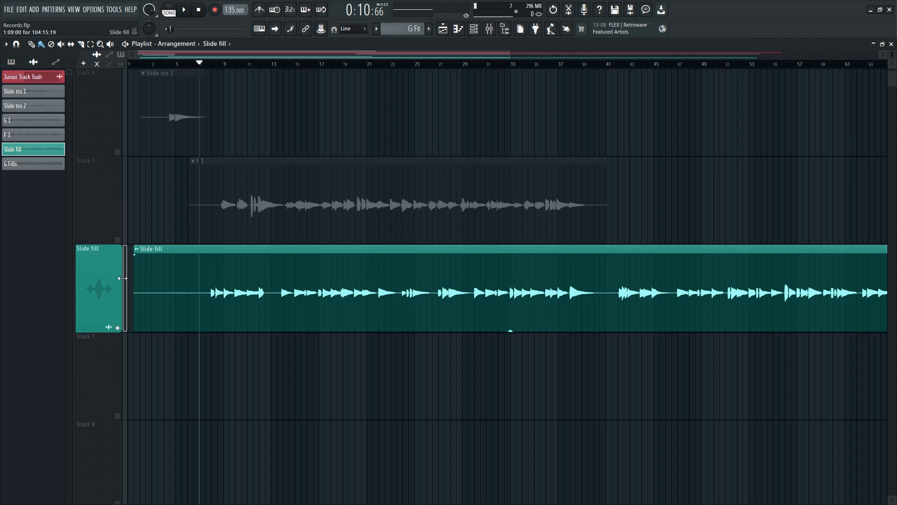
left_click_drag(139, 64, 135, 65)
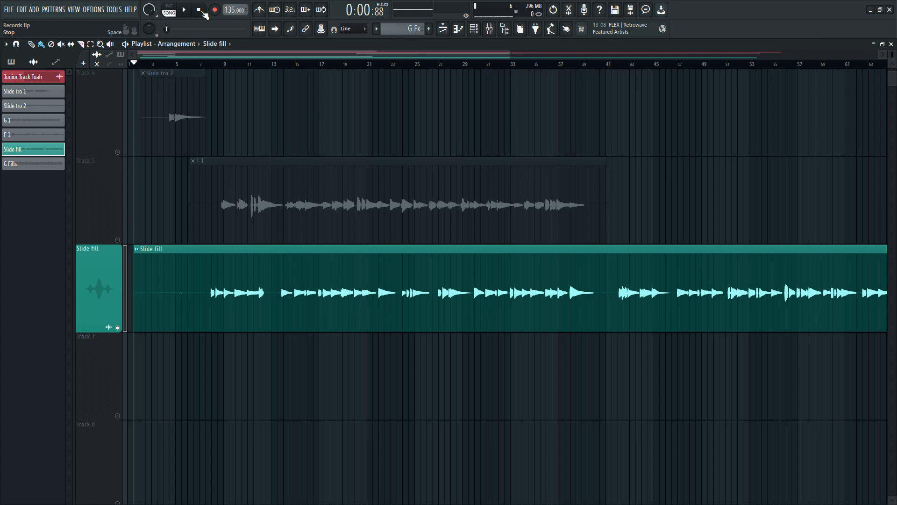
scroll(472, 66, "down", 2)
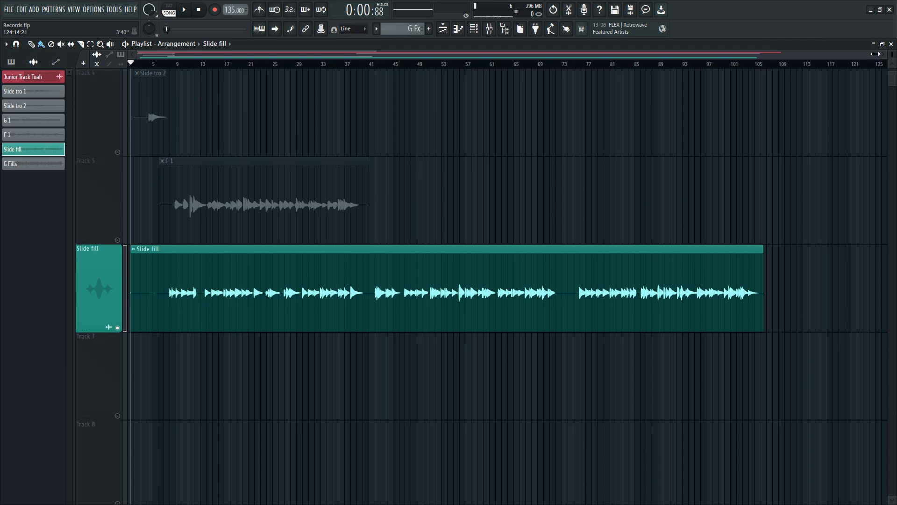
left_click_drag(875, 55, 734, 54)
left_click_drag(666, 53, 530, 68)
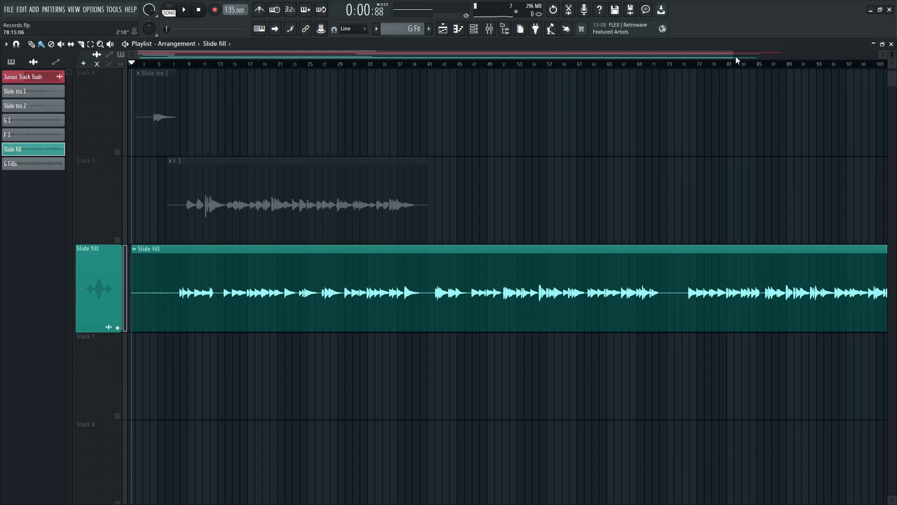
left_click_drag(734, 56, 881, 58)
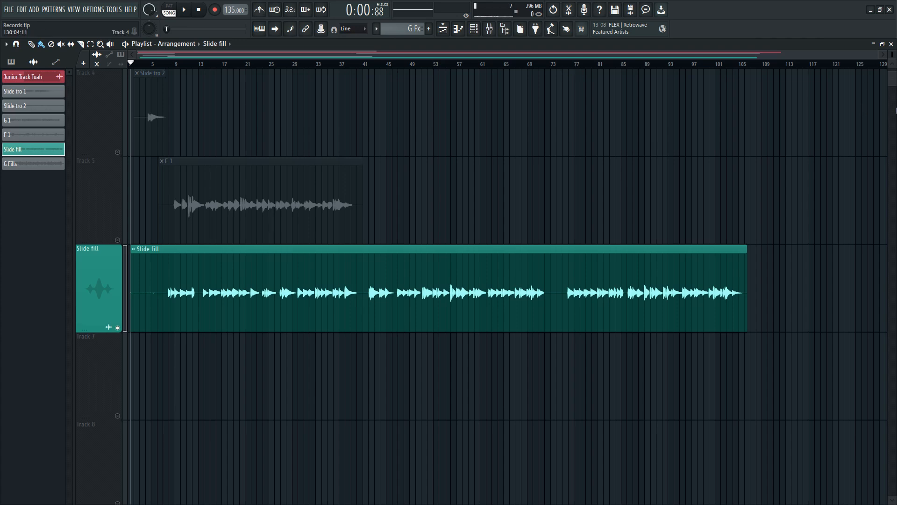
scroll(540, 213, "down", 2)
scroll(540, 213, "up", 5)
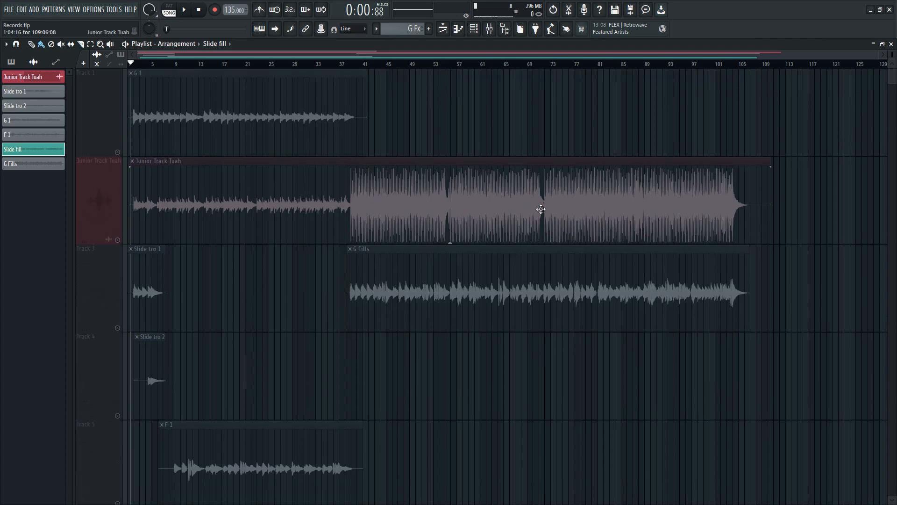
scroll(403, 159, "down", 5)
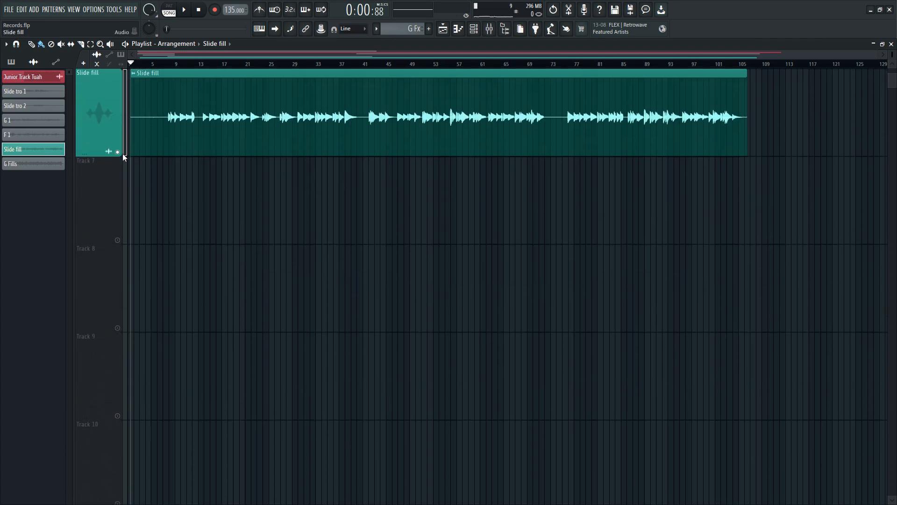
- Leave the playlist, delete the entire recording from the Edison editor behind it, and close Edison
left_click(891, 44)
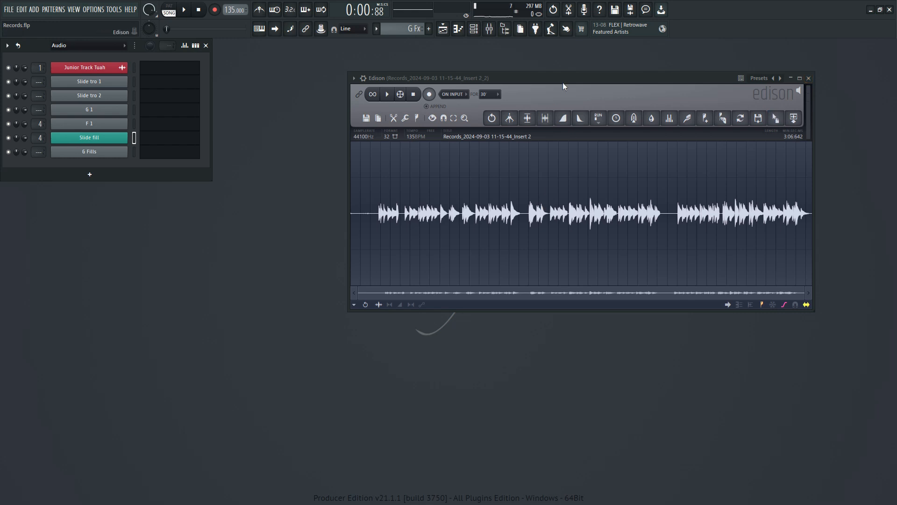
left_click_drag(563, 82, 538, 85)
key("ctrl+a")
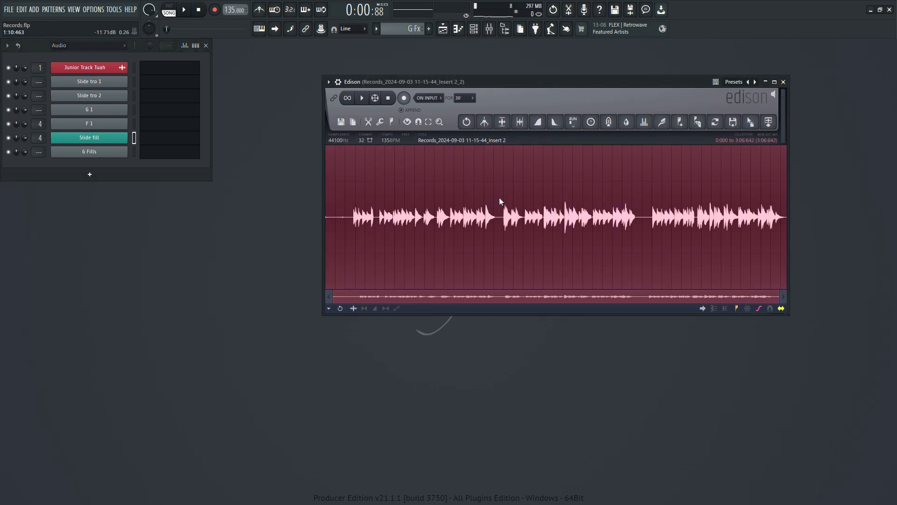
key("Delete")
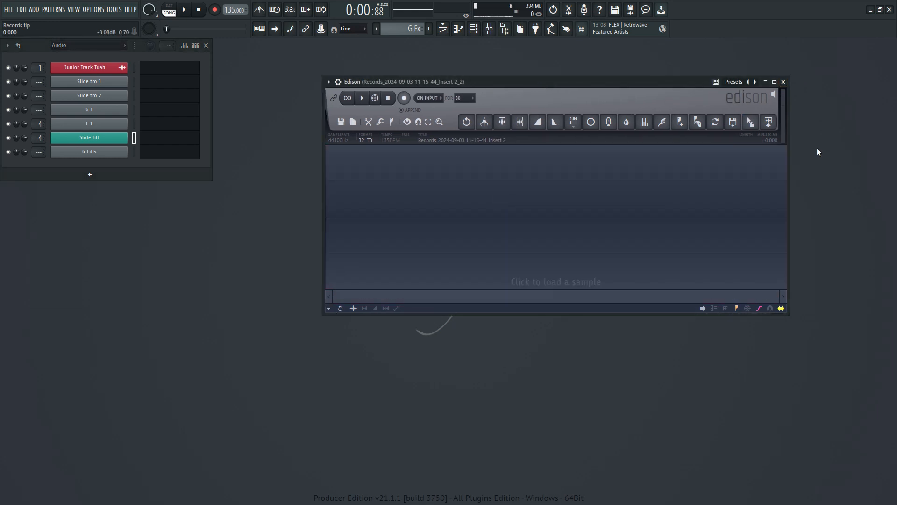
left_click(784, 82)
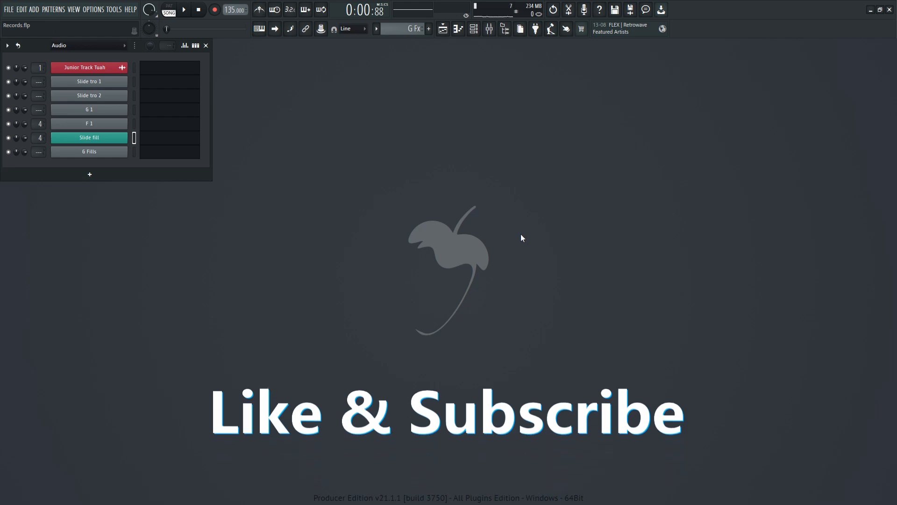